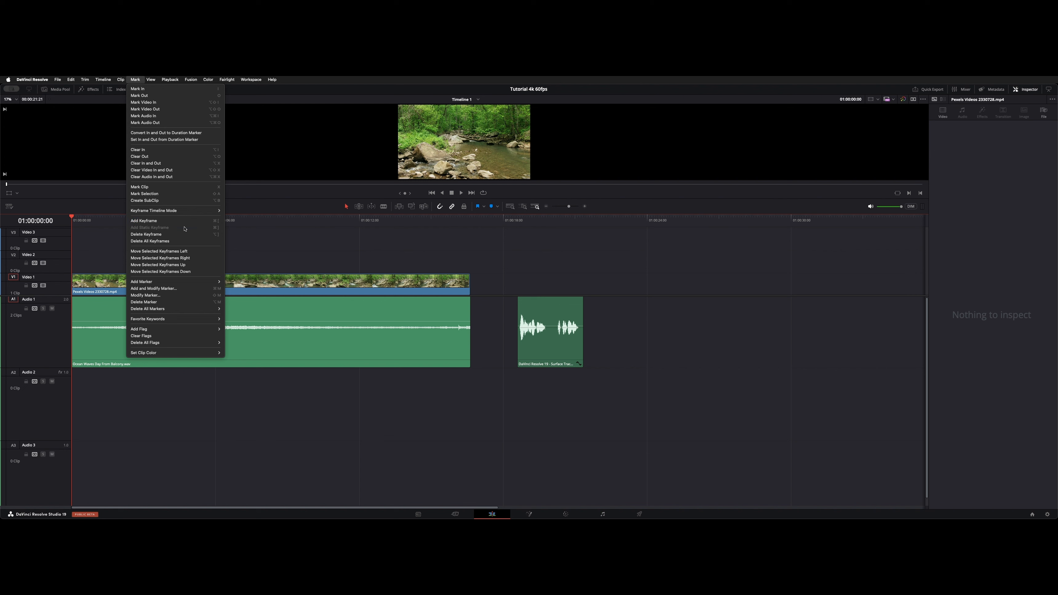
- Add volume keyframes at three points along the ocean waves audio clip's level line and play the timeline
{"action": "left_click", "coordinate": [183, 240]}
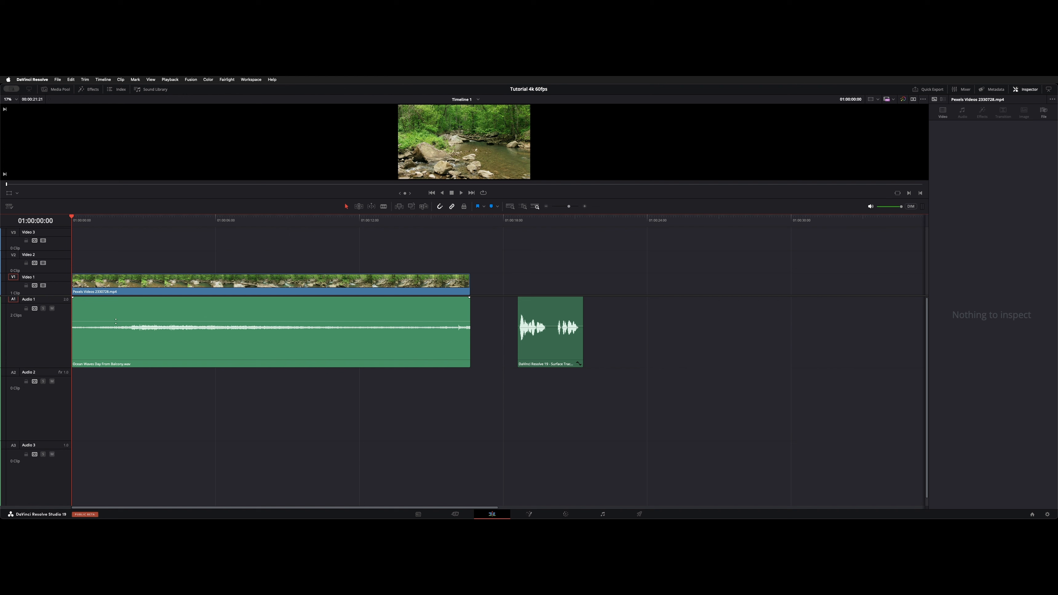
{"action": "left_click", "coordinate": [112, 321], "text": "alt"}
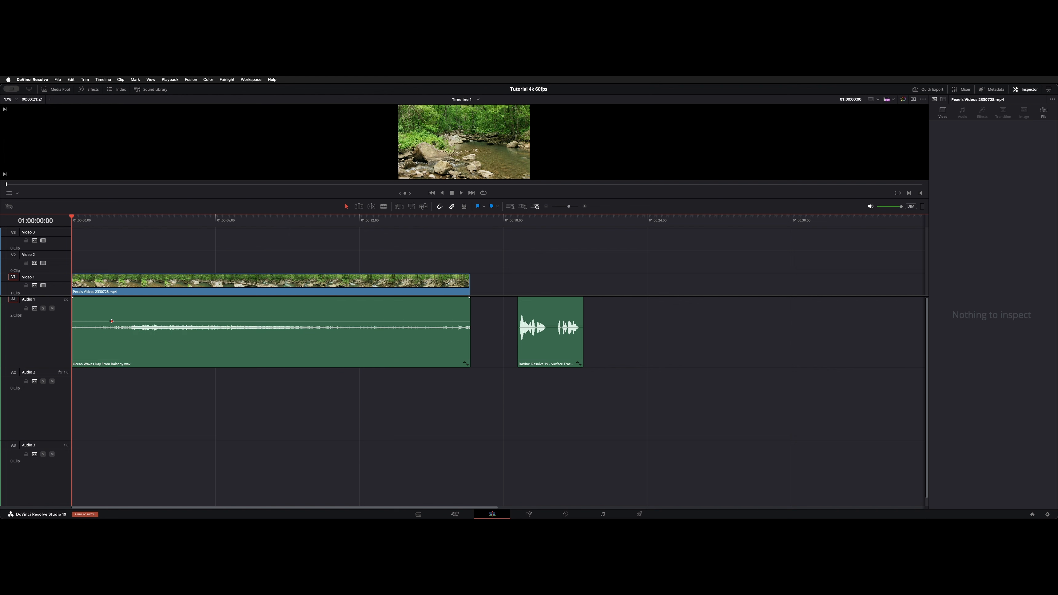
{"action": "left_click", "coordinate": [254, 321], "text": "alt"}
{"action": "left_click", "coordinate": [180, 321]}
{"action": "key", "text": "space"}
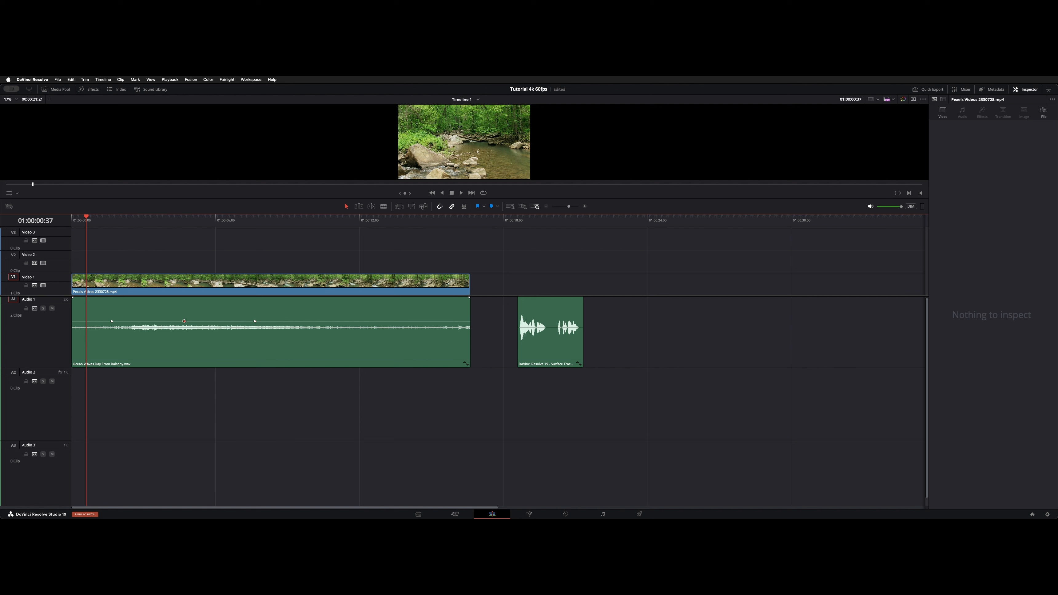
{"action": "left_click_drag", "start_coordinate": [184, 321], "coordinate": [184, 331]}
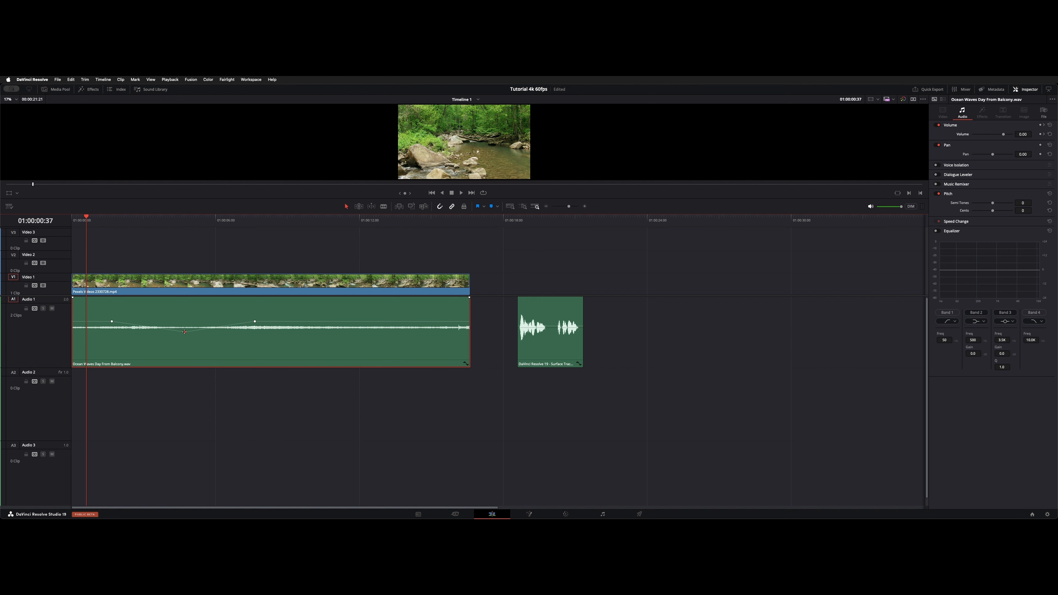
{"action": "key", "text": "super+z"}
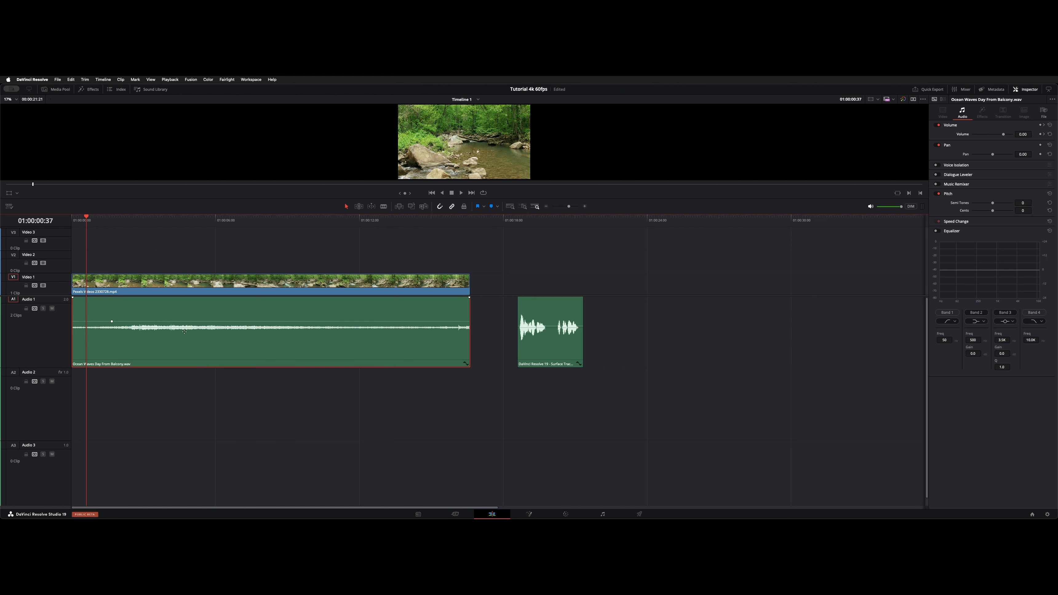
{"action": "key", "text": "super+z"}
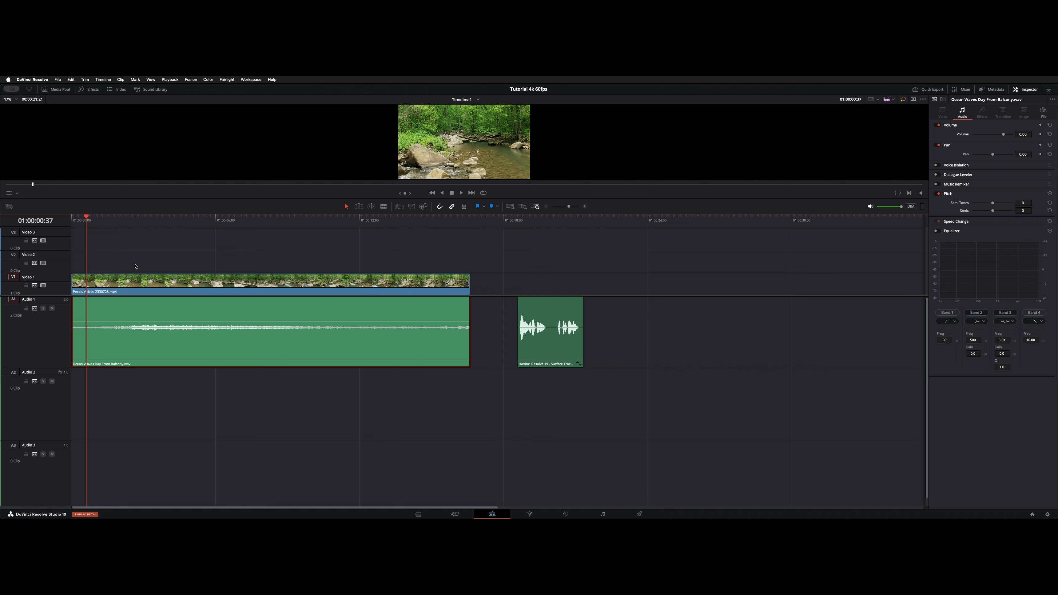
{"action": "left_click", "coordinate": [135, 265]}
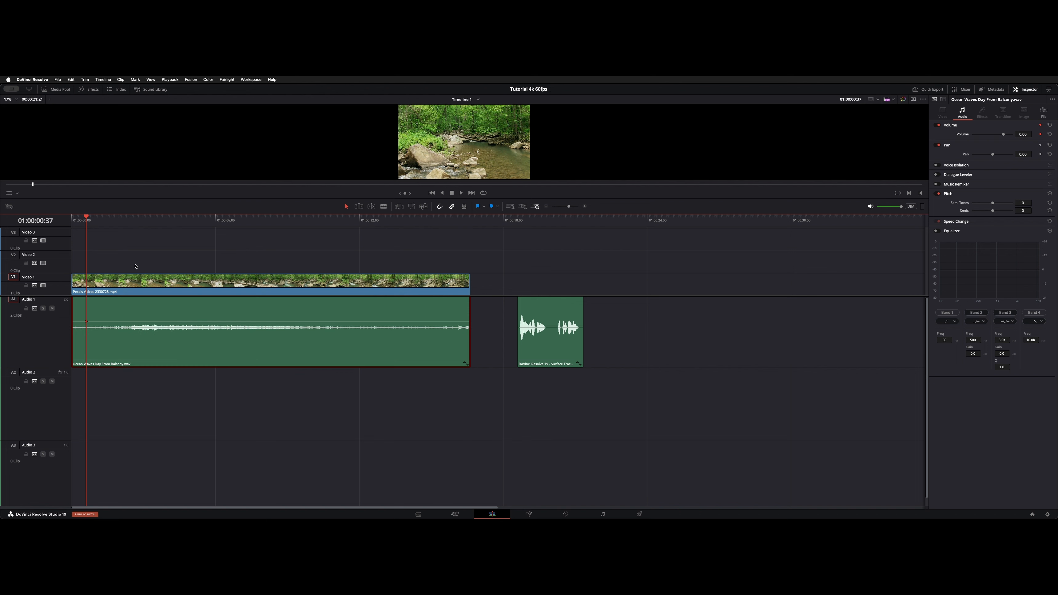
- Add volume keyframes to the ocean waves clip at playhead positions around 01:00:04:50 and 01:00:11:35
{"action": "left_click", "coordinate": [289, 339]}
{"action": "left_click", "coordinate": [187, 218]}
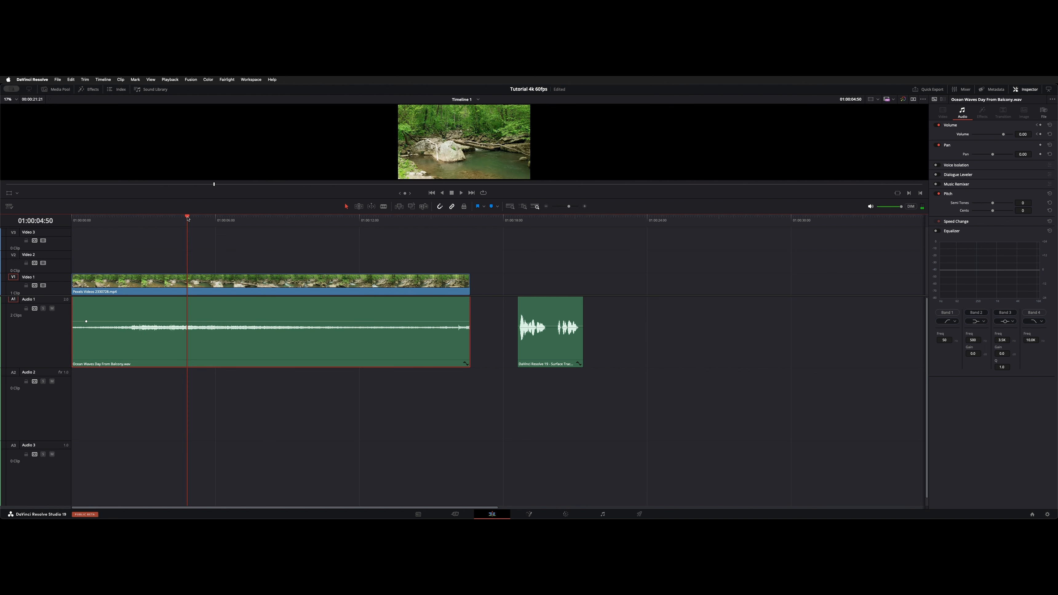
{"action": "left_click", "coordinate": [285, 220]}
{"action": "left_click", "coordinate": [349, 225]}
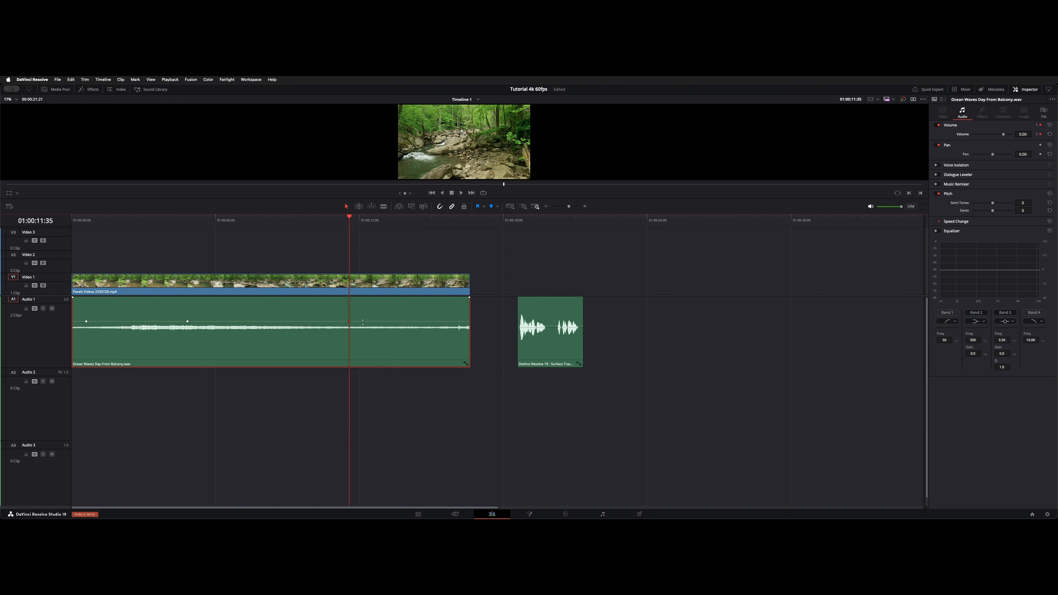
- Expand the ocean waves clip's volume keyframe curve and delete all of its keyframes
{"action": "left_click", "coordinate": [465, 363]}
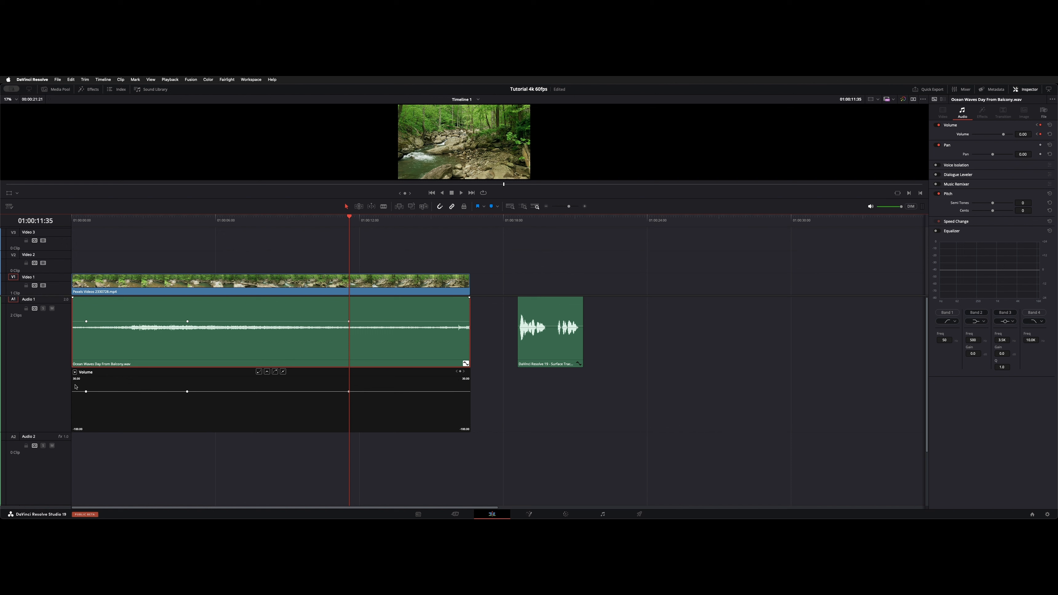
{"action": "left_click_drag", "start_coordinate": [75, 385], "coordinate": [373, 395]}
{"action": "left_click", "coordinate": [334, 405]}
{"action": "key", "text": "super+a"}
{"action": "key", "text": "Delete"}
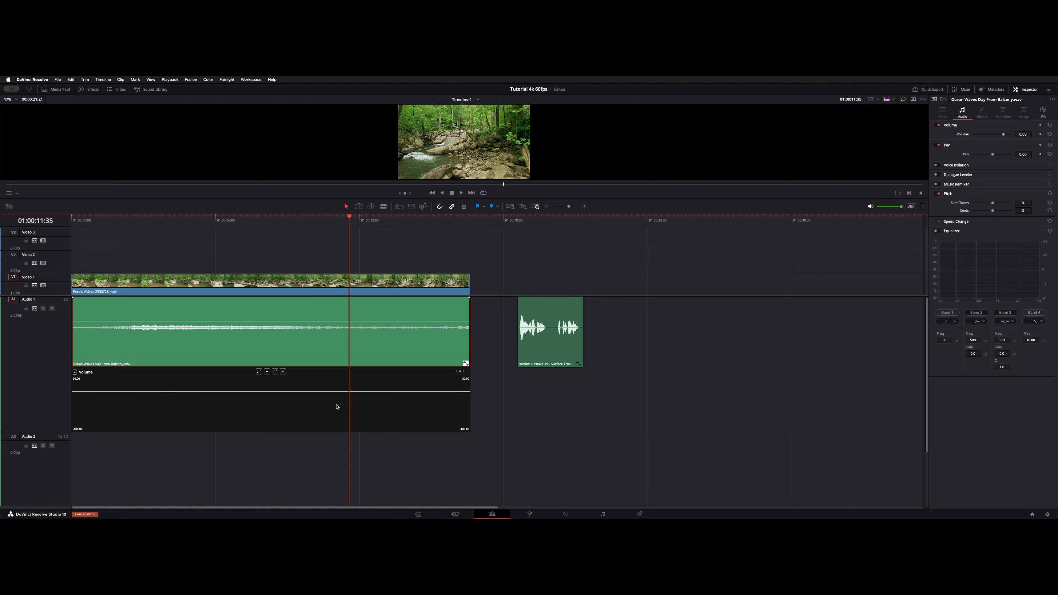
- Save the project and collapse the clip's volume keyframe curve
{"action": "key", "text": "super+s"}
{"action": "left_click", "coordinate": [466, 363]}
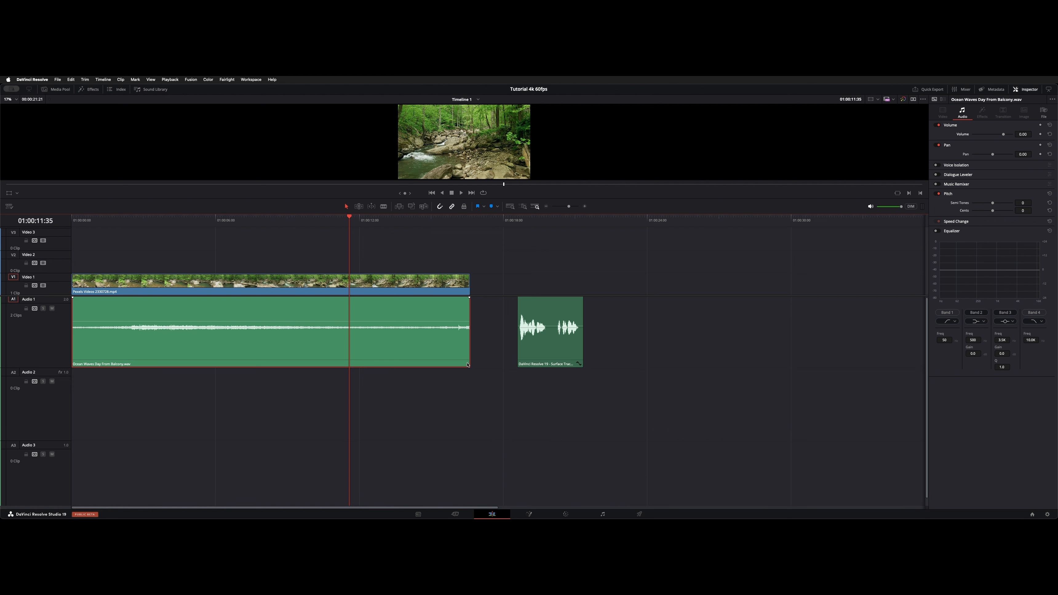
{"action": "left_click", "coordinate": [270, 393]}
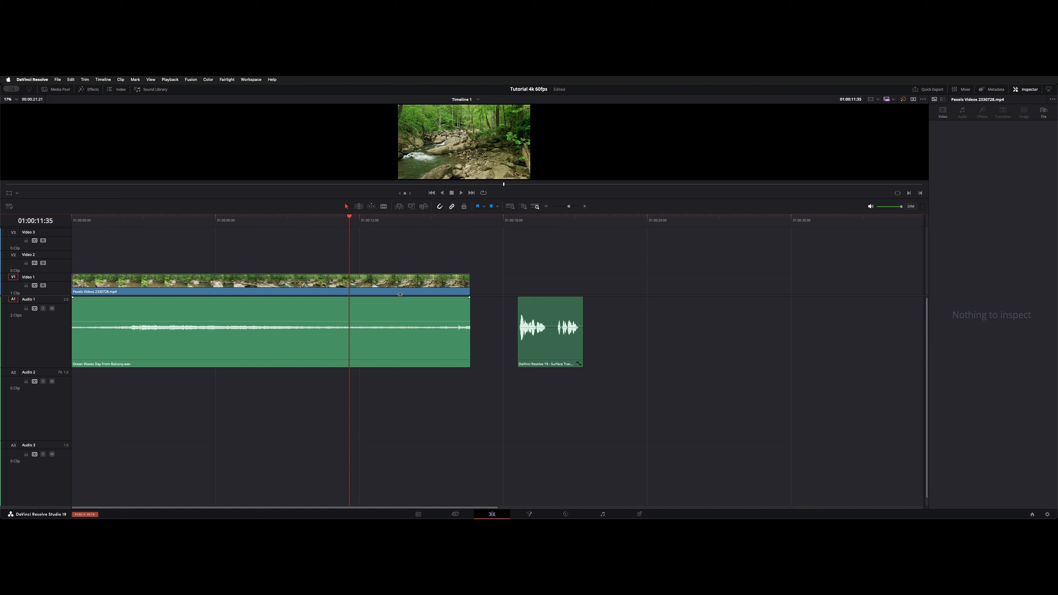
- Select the Surface Tracker audio clip, park the playhead at its start, and open it zoomed in on the Fairlight page
{"action": "left_click", "coordinate": [562, 352]}
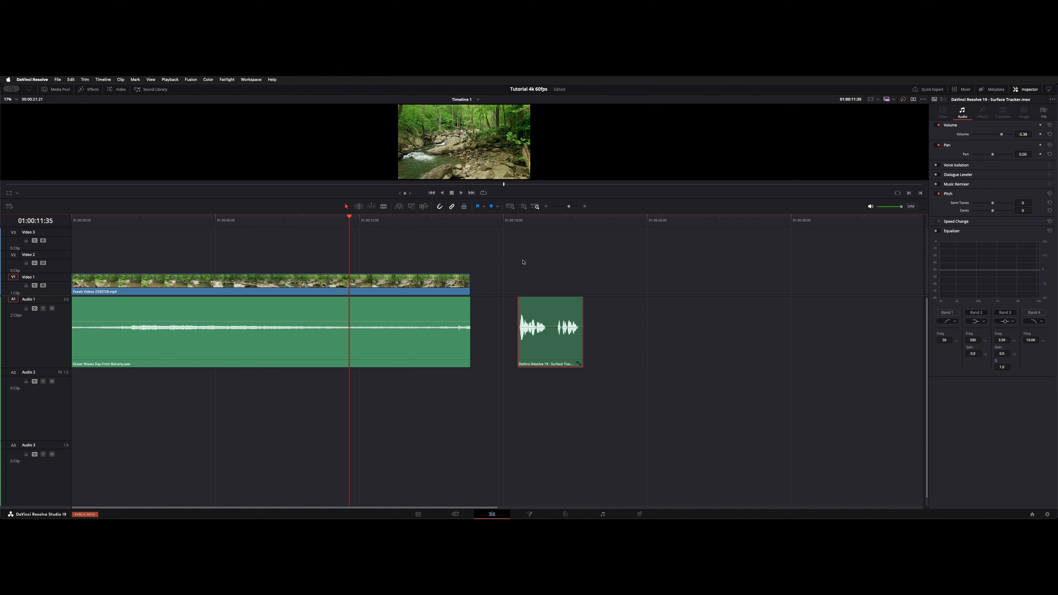
{"action": "left_click", "coordinate": [516, 221]}
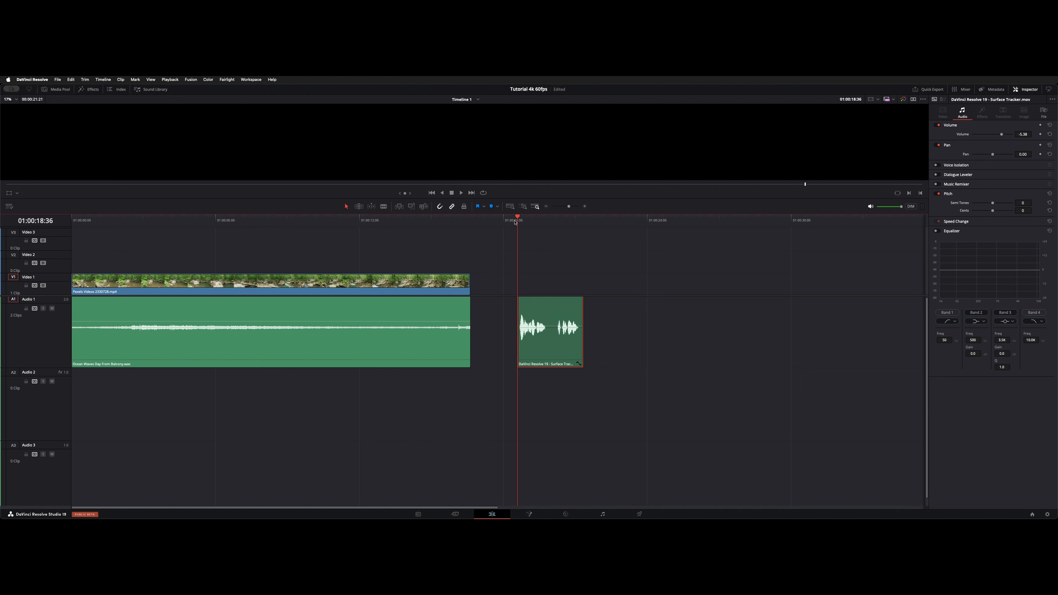
{"action": "key", "text": "shift+7"}
{"action": "key", "text": "super+equal"}
{"action": "key", "text": "super+equal"}
{"action": "key", "text": "super+equal"}
{"action": "key", "text": "super+equal"}
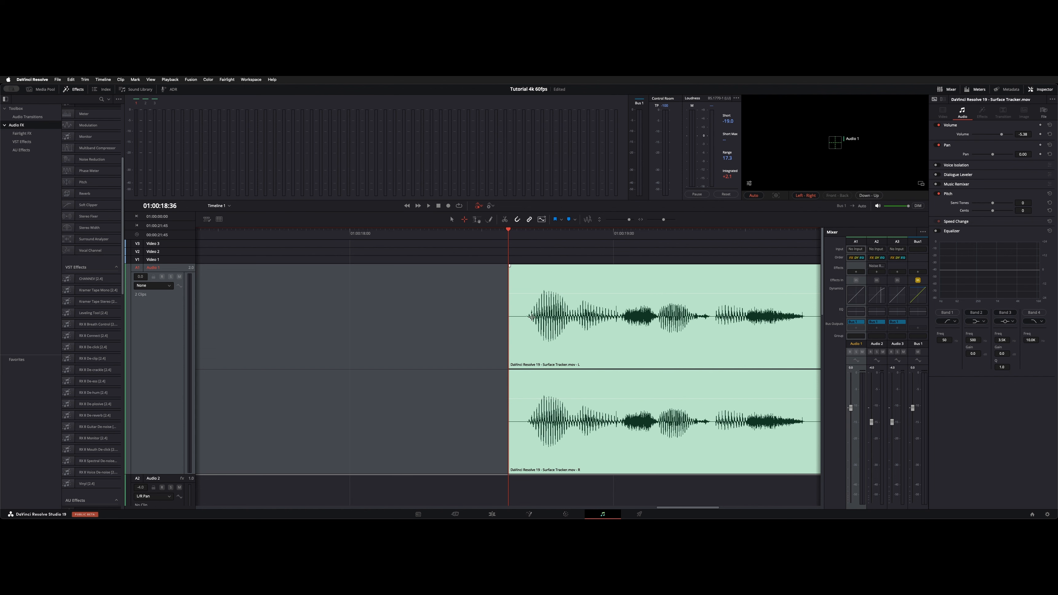
- Play back the Surface Tracker clip from several points to review its dialogue
{"action": "left_click", "coordinate": [450, 326]}
{"action": "scroll", "coordinate": [450, 326], "scroll_direction": "right", "scroll_amount": 4}
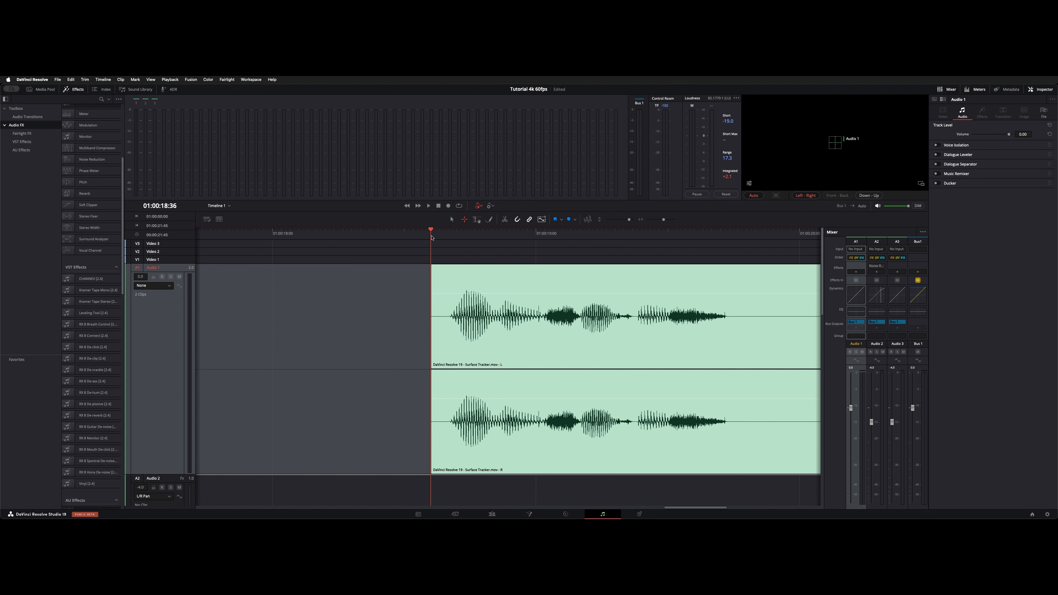
{"action": "left_click", "coordinate": [442, 239]}
{"action": "key", "text": "space"}
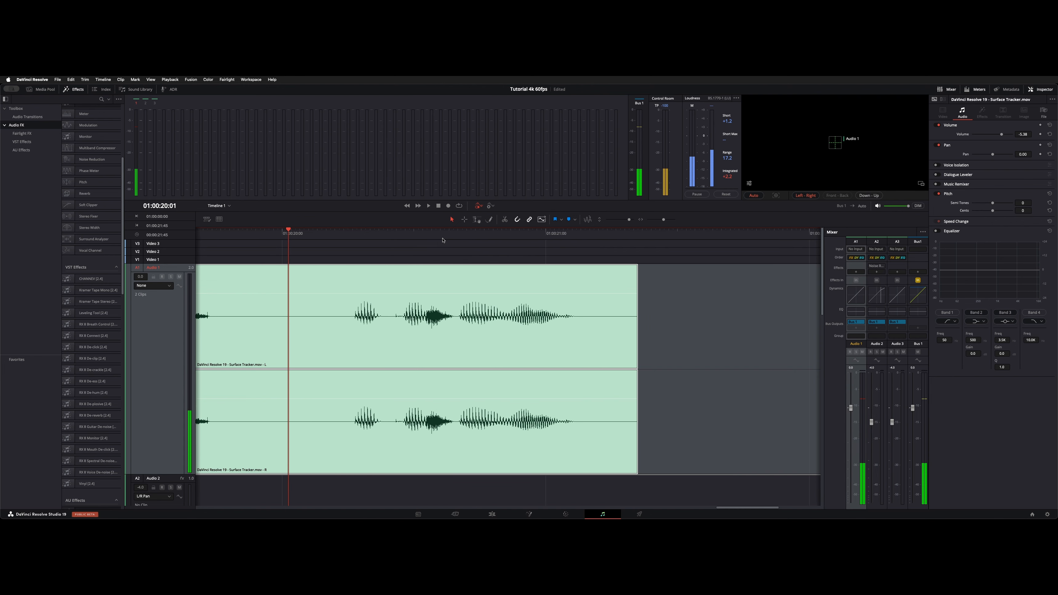
{"action": "scroll", "coordinate": [443, 240], "scroll_direction": "left", "scroll_amount": 4}
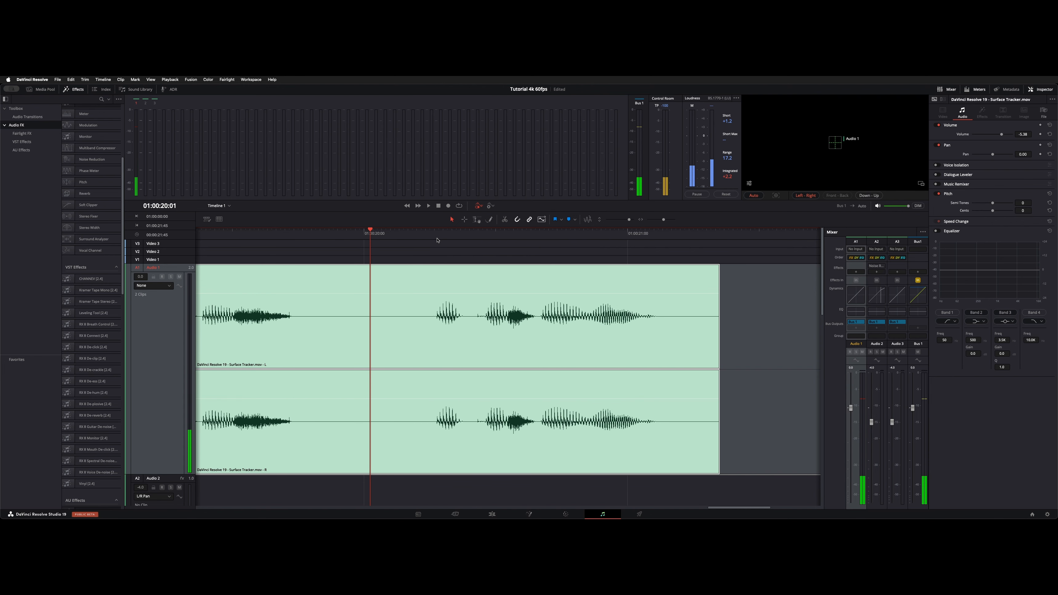
{"action": "scroll", "coordinate": [358, 249], "scroll_direction": "left", "scroll_amount": 7}
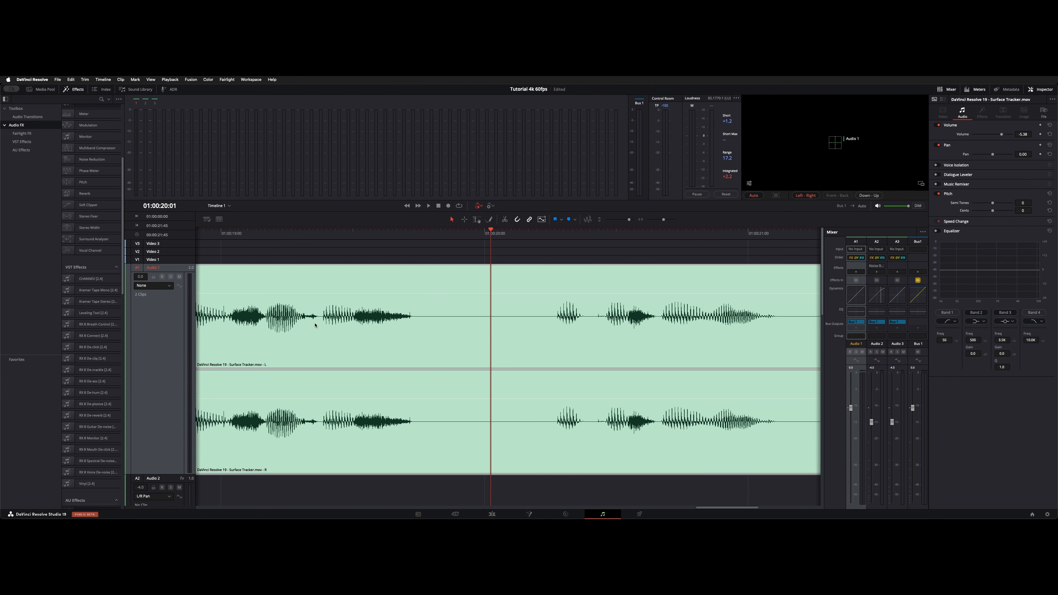
{"action": "left_click", "coordinate": [340, 235]}
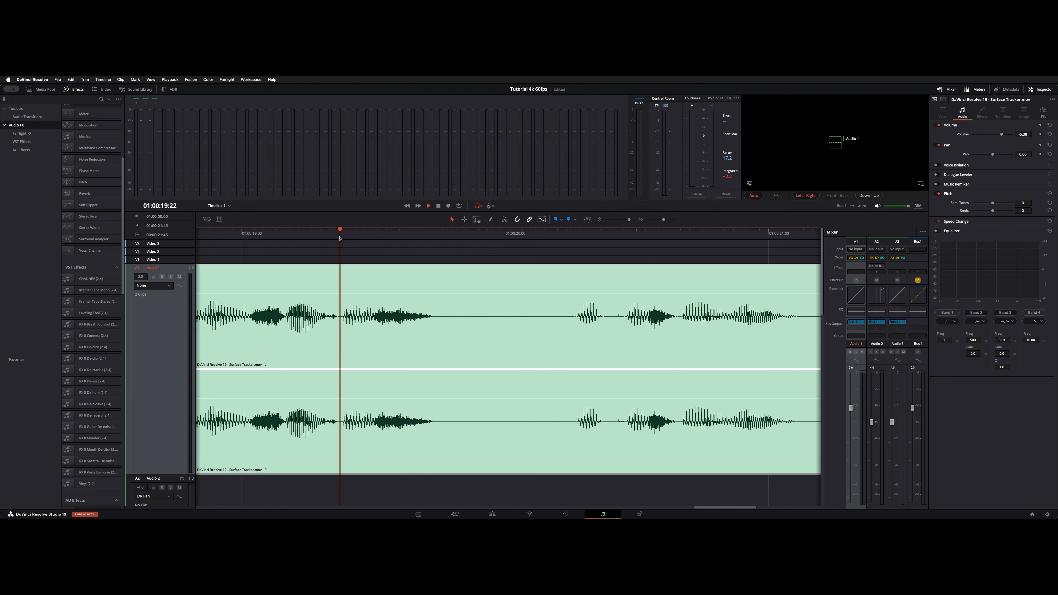
{"action": "left_click", "coordinate": [267, 234]}
{"action": "key", "text": "space"}
{"action": "scroll", "coordinate": [266, 234], "scroll_direction": "left", "scroll_amount": 4}
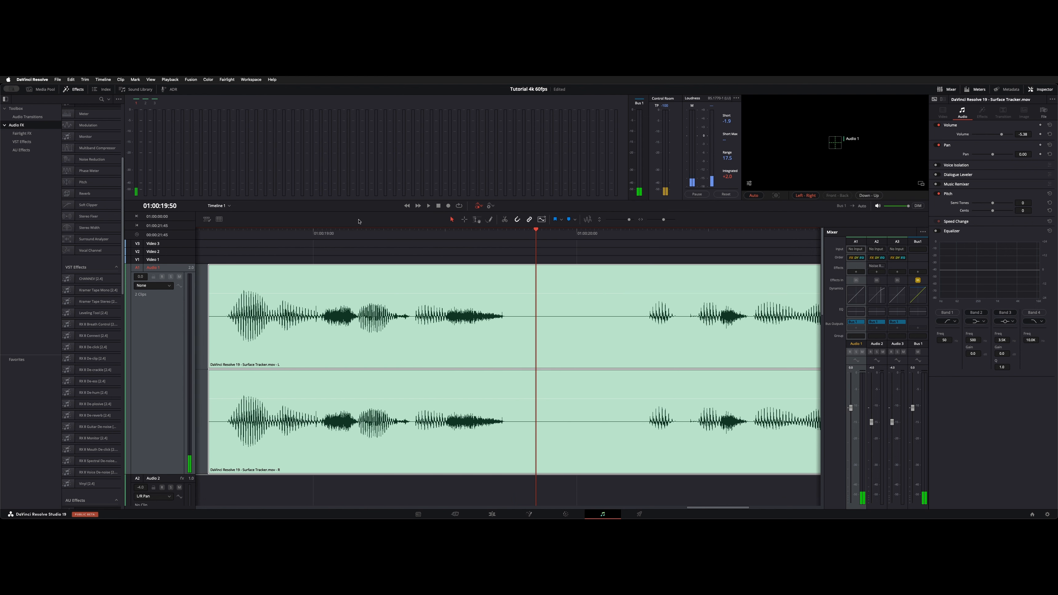
{"action": "left_click", "coordinate": [298, 236]}
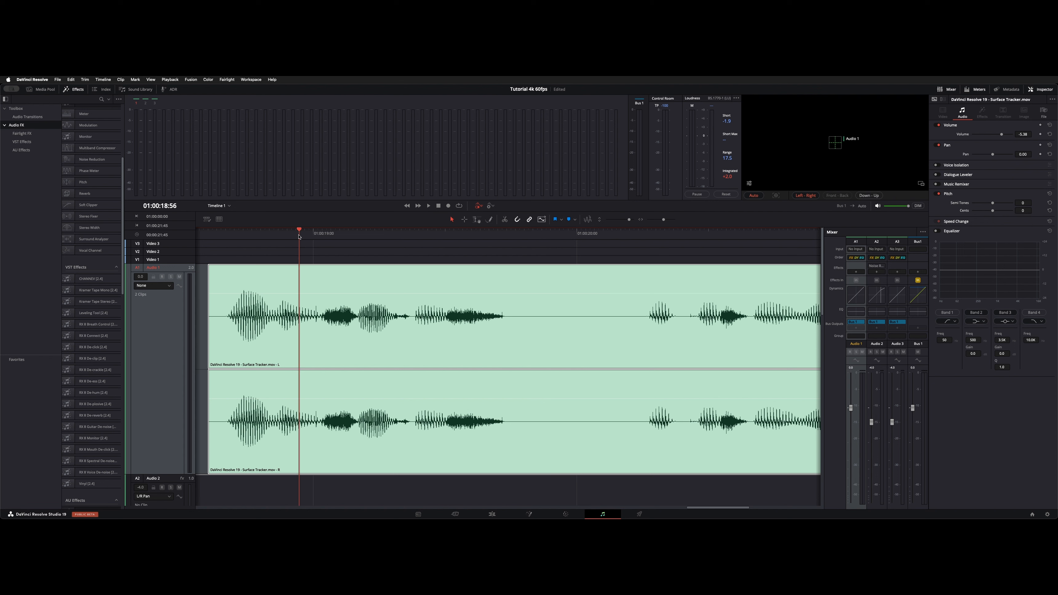
{"action": "key", "text": "space"}
{"action": "key", "text": "space"}
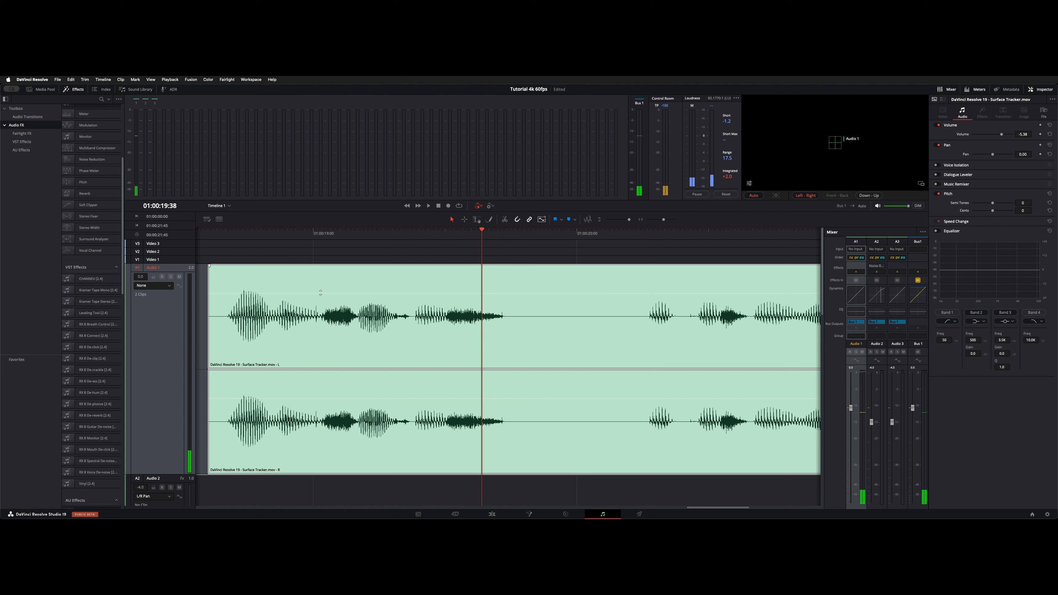
{"action": "left_click", "coordinate": [318, 293], "text": "alt"}
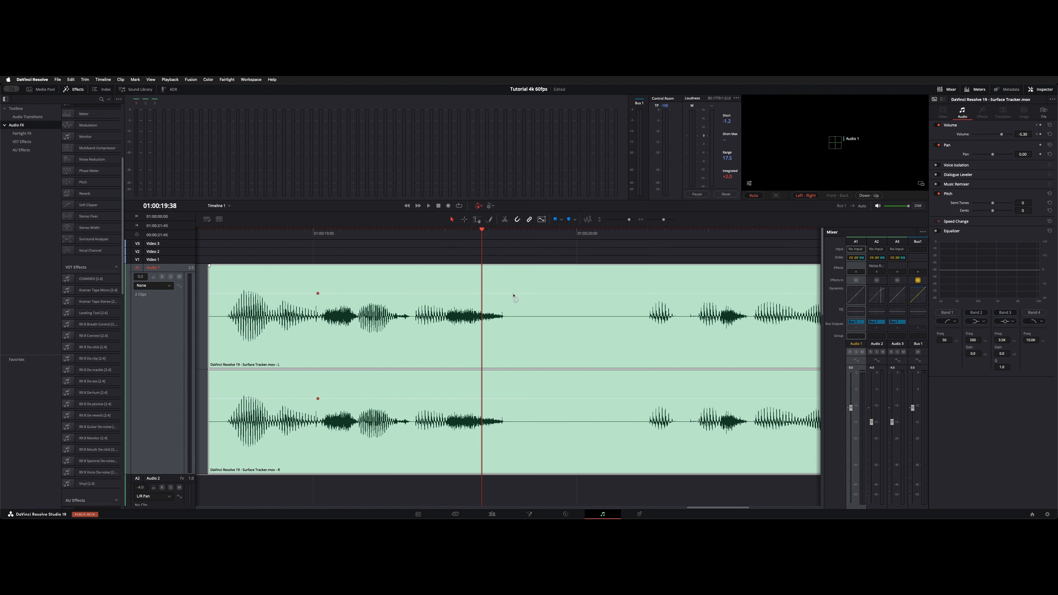
{"action": "left_click", "coordinate": [512, 293], "text": "alt"}
{"action": "key", "text": "super+z"}
- Select a range over the Surface Tracker clip's second phrase with the Range Selection tool
{"action": "left_click", "coordinate": [308, 233]}
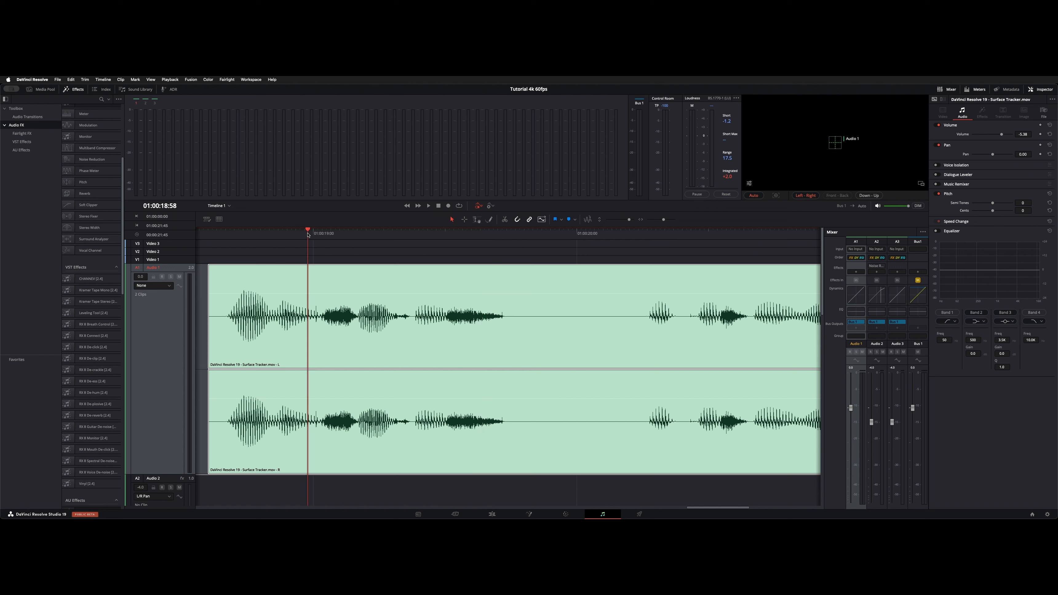
{"action": "key", "text": "space"}
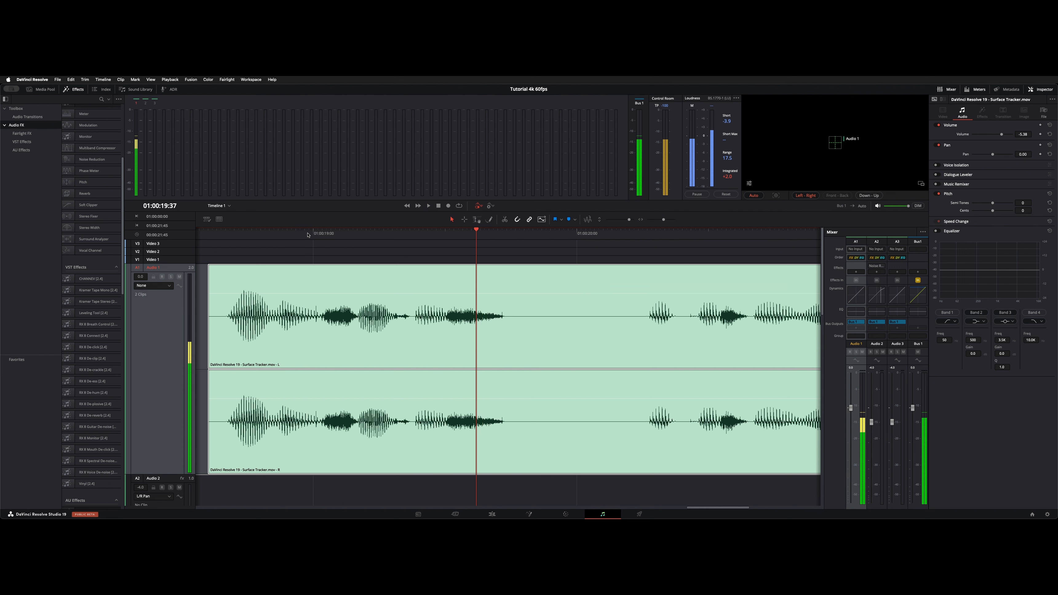
{"action": "left_click", "coordinate": [316, 234]}
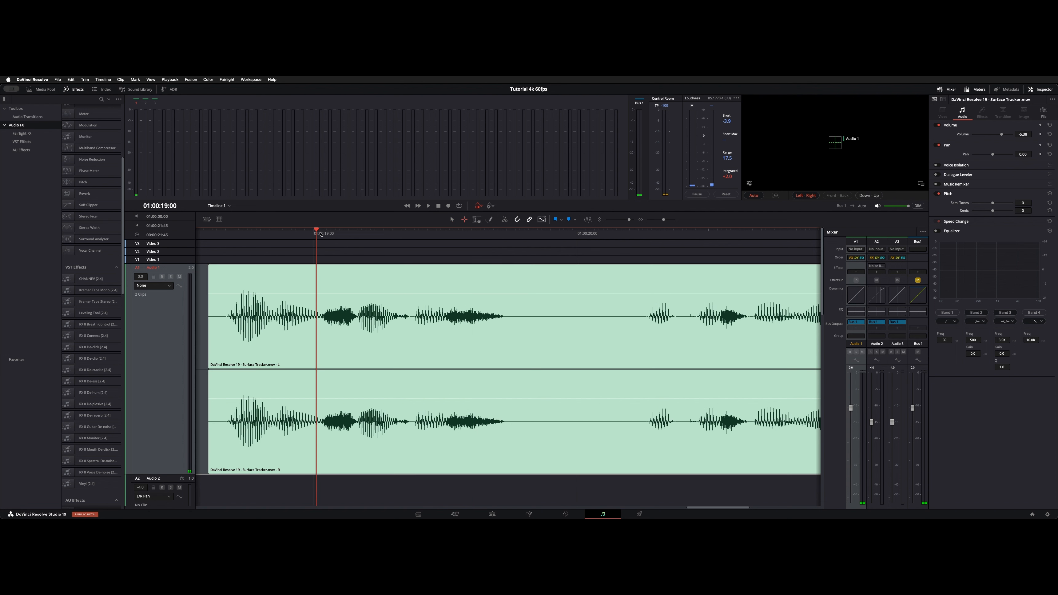
{"action": "left_click", "coordinate": [465, 220]}
{"action": "left_click_drag", "start_coordinate": [318, 308], "coordinate": [542, 316]}
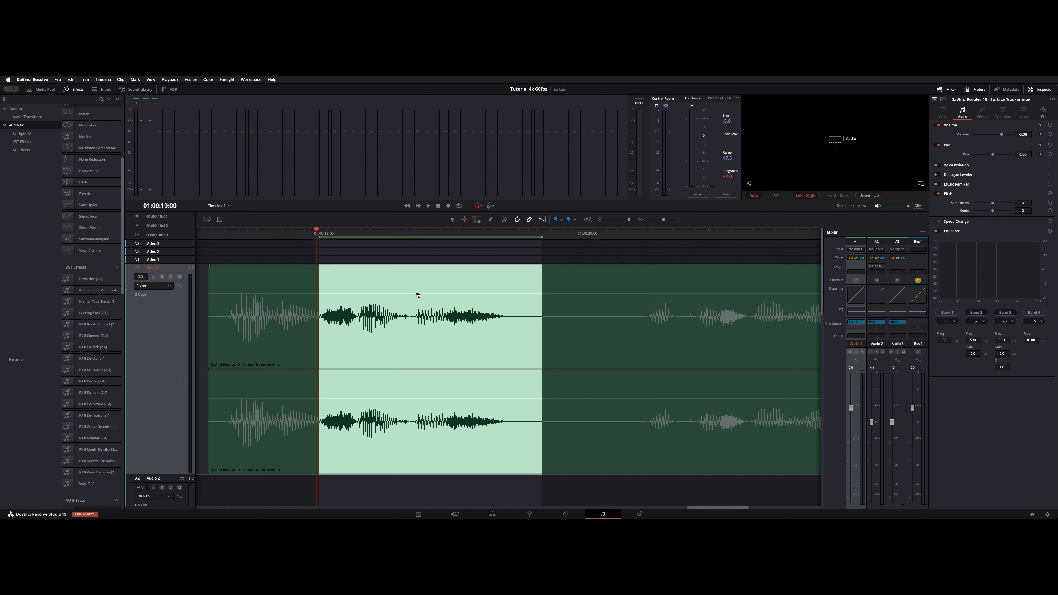
- Try lowering the selected range's volume by about 10.7 dB, play it back, and undo the changes
{"action": "left_click_drag", "start_coordinate": [417, 293], "coordinate": [420, 315]}
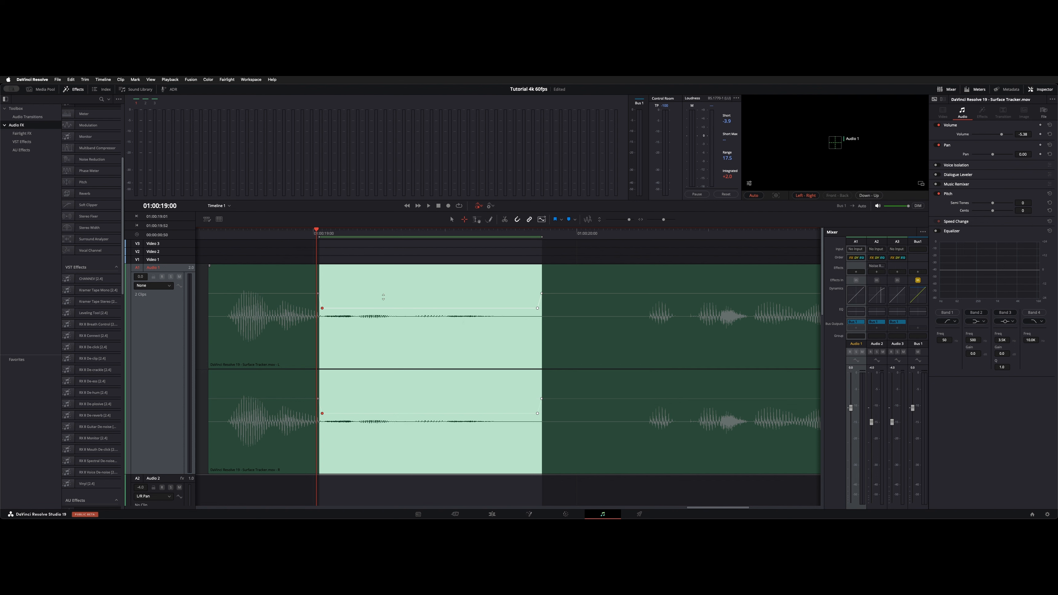
{"action": "left_click_drag", "start_coordinate": [383, 296], "coordinate": [323, 309]}
{"action": "left_click", "coordinate": [432, 308]}
{"action": "left_click_drag", "start_coordinate": [432, 309], "coordinate": [434, 331]}
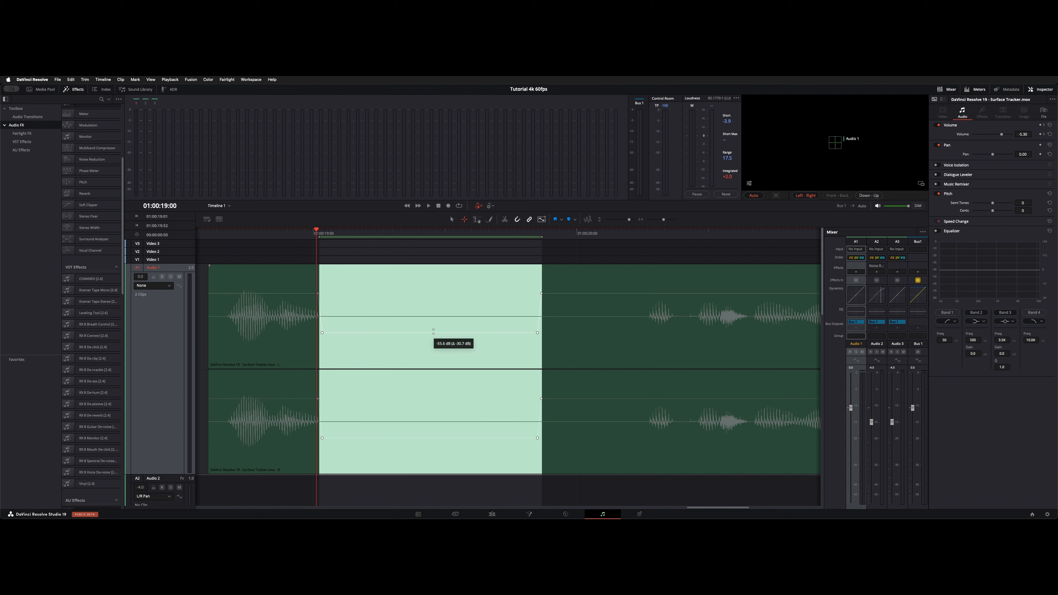
{"action": "left_click_drag", "start_coordinate": [269, 232], "coordinate": [263, 234]}
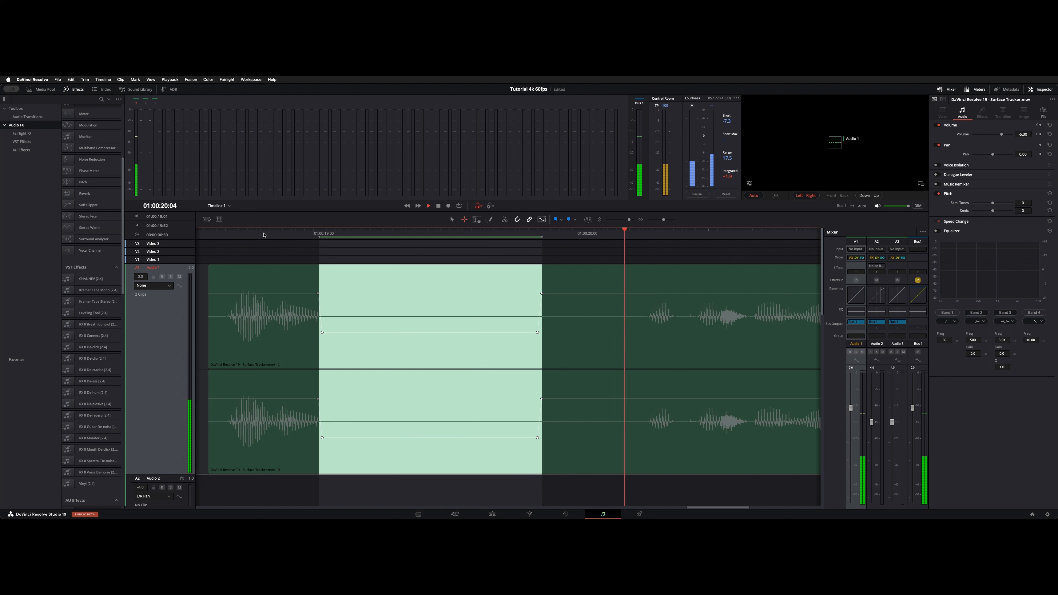
{"action": "key", "text": "space"}
{"action": "key", "text": "super+z"}
{"action": "key", "text": "super+z"}
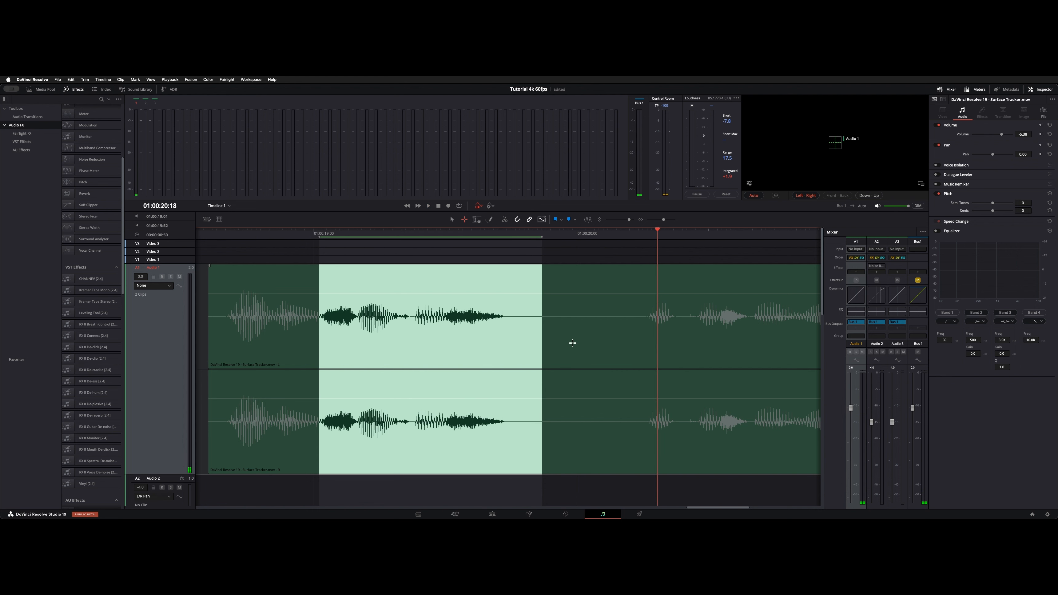
{"action": "key", "text": "super+b"}
{"action": "key", "text": "super+z"}
{"action": "key", "text": "super+b"}
{"action": "key", "text": "super+z"}
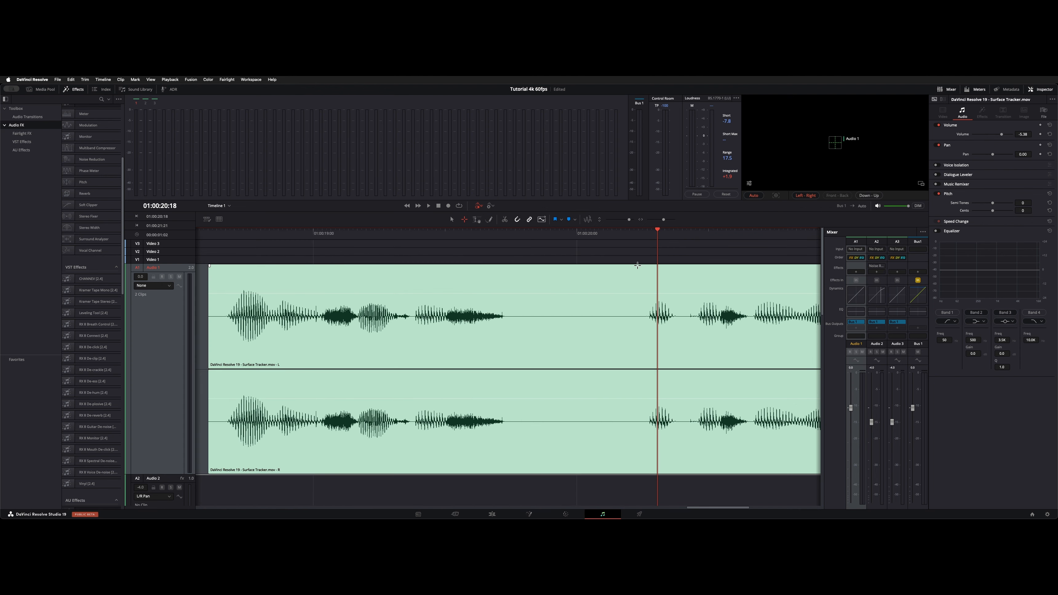
- Switch back to the Selection tool and play the clip from around 01:00:20:18
{"action": "key", "text": "a"}
{"action": "left_click", "coordinate": [636, 236]}
{"action": "key", "text": "space"}
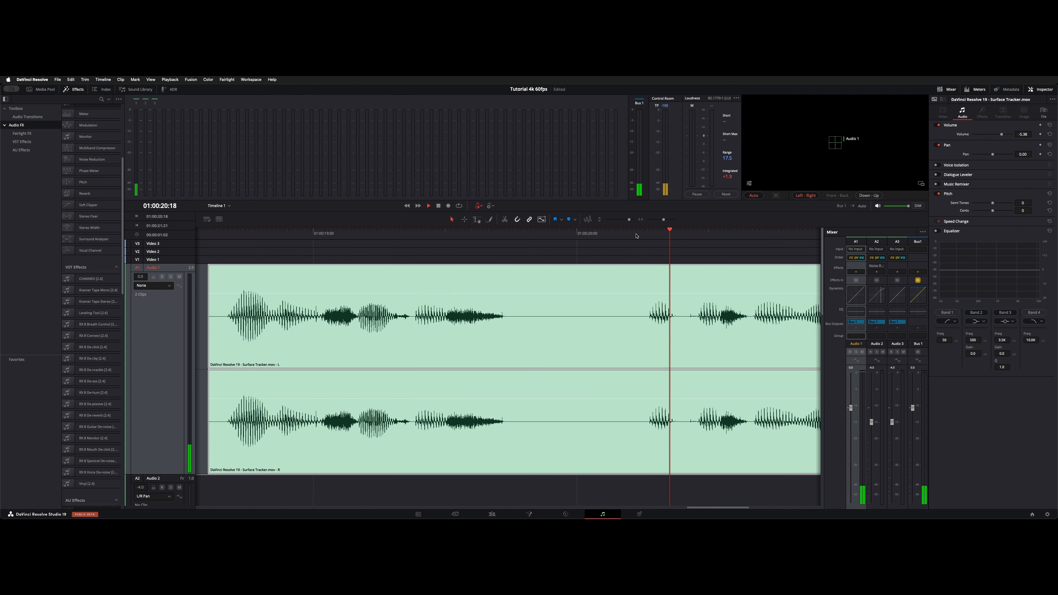
- Select a range over the middle phrase of the Surface Tracker clip with the Range Selection tool
{"action": "scroll", "coordinate": [548, 270], "scroll_direction": "left", "scroll_amount": 4}
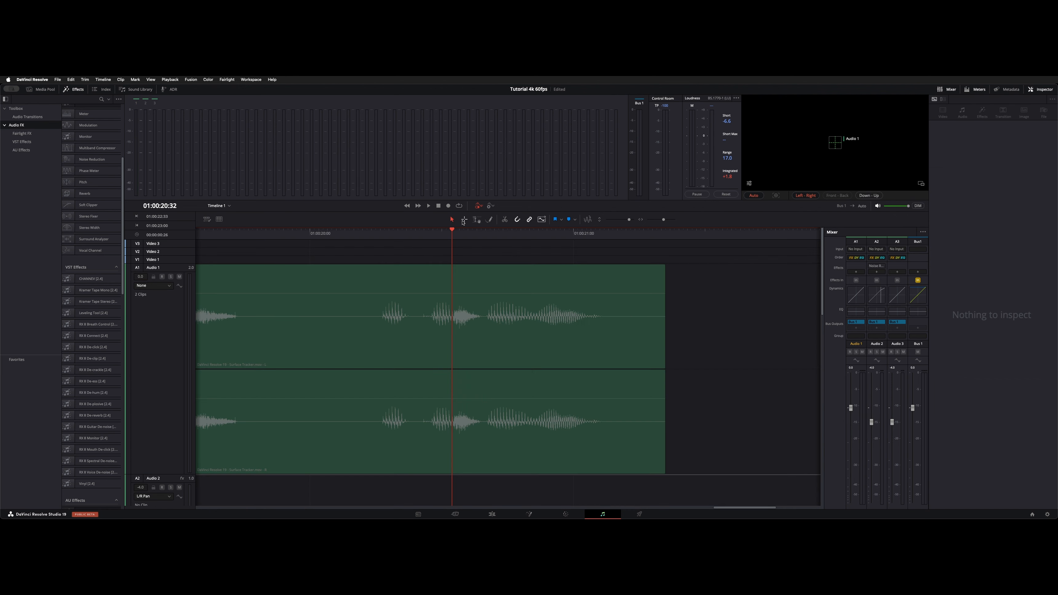
{"action": "left_click_drag", "start_coordinate": [377, 284], "coordinate": [510, 333]}
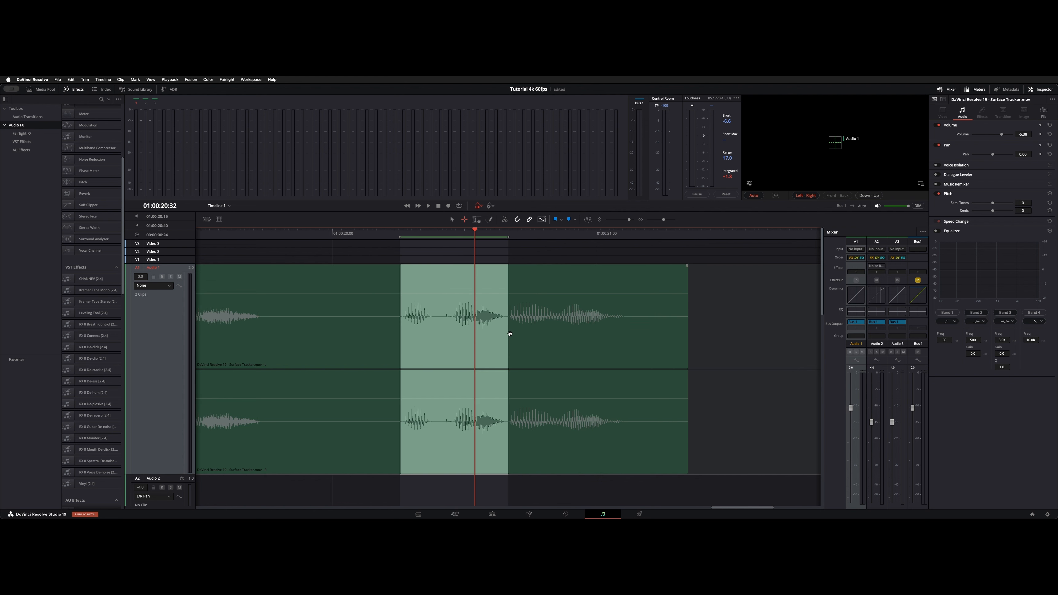
{"action": "scroll", "coordinate": [472, 325], "scroll_direction": "left", "scroll_amount": 5}
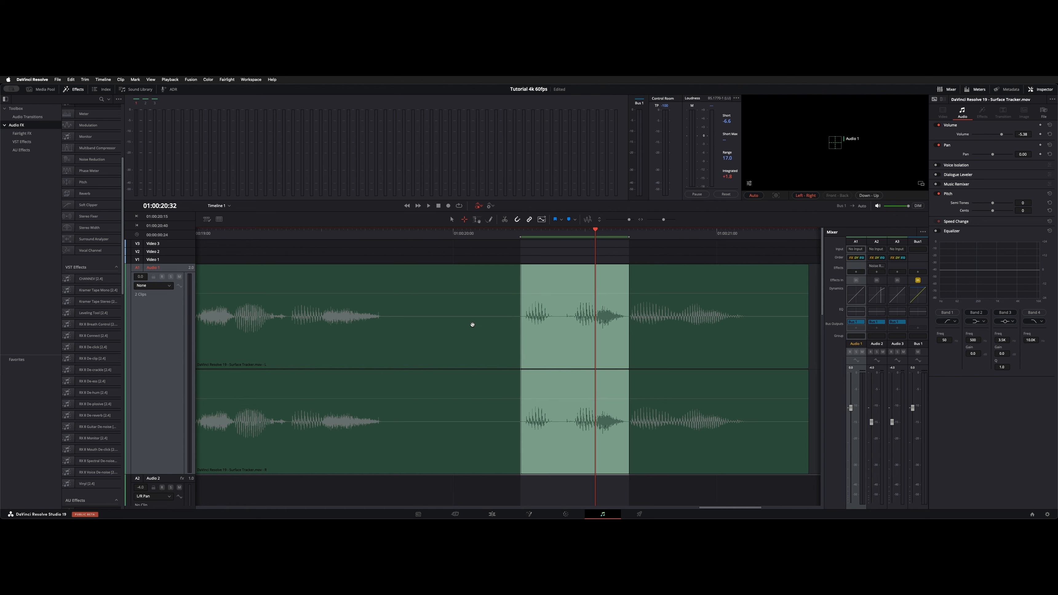
- Scrub the playhead back and forth across the selected range, then undo the last edit
{"action": "left_click_drag", "start_coordinate": [594, 230], "coordinate": [565, 230]}
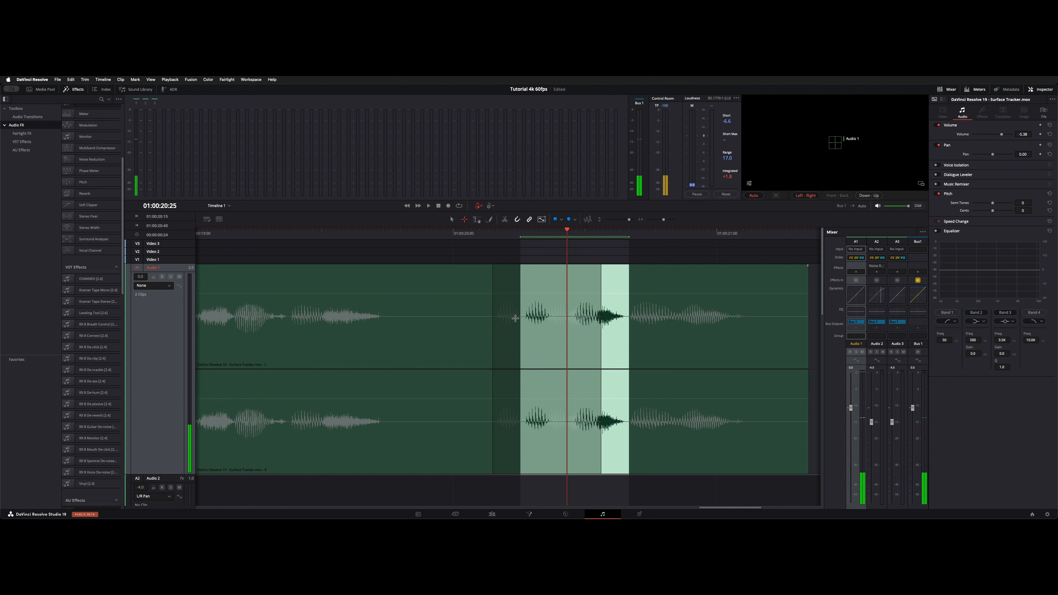
{"action": "left_click_drag", "start_coordinate": [561, 227], "coordinate": [420, 240]}
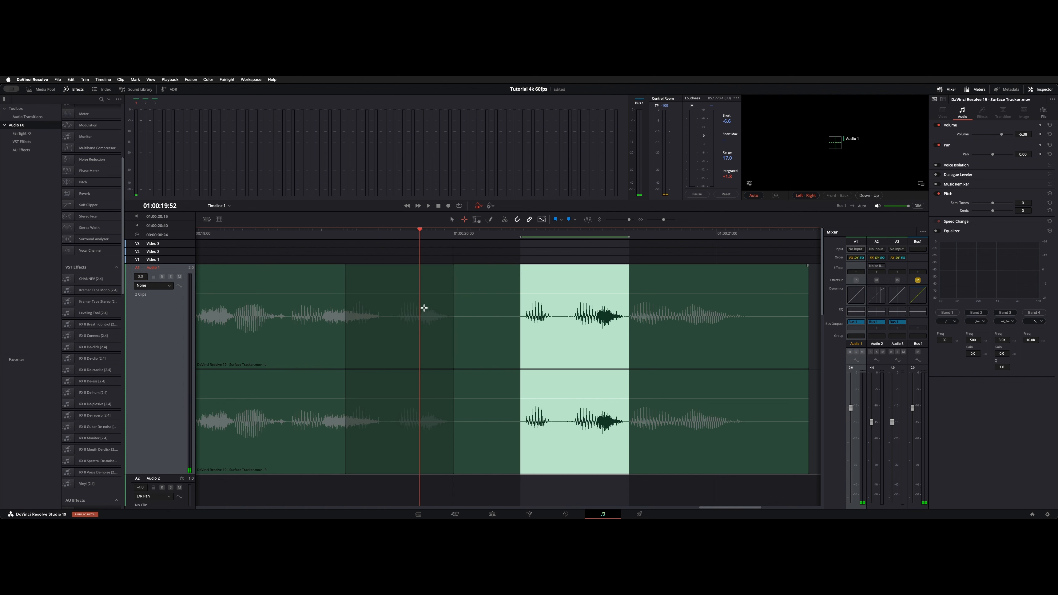
{"action": "scroll", "coordinate": [419, 296], "scroll_direction": "left", "scroll_amount": 1}
{"action": "scroll", "coordinate": [419, 296], "scroll_direction": "left", "scroll_amount": 3}
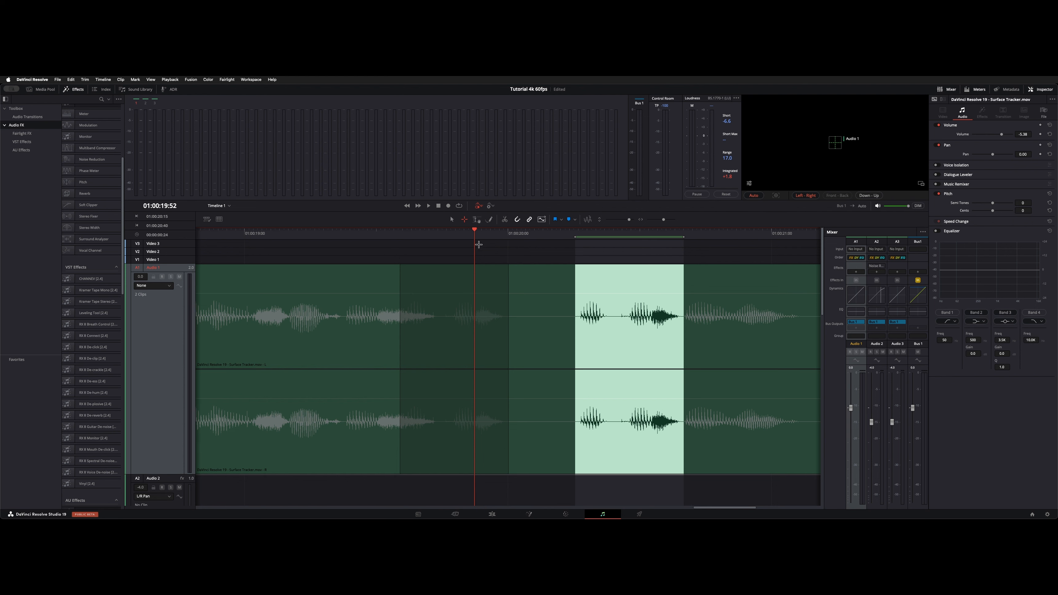
{"action": "mouse_move", "coordinate": [479, 236]}
{"action": "left_mouse_down"}
{"action": "mouse_move", "coordinate": [519, 239]}
{"action": "mouse_move", "coordinate": [514, 229]}
{"action": "left_mouse_up"}
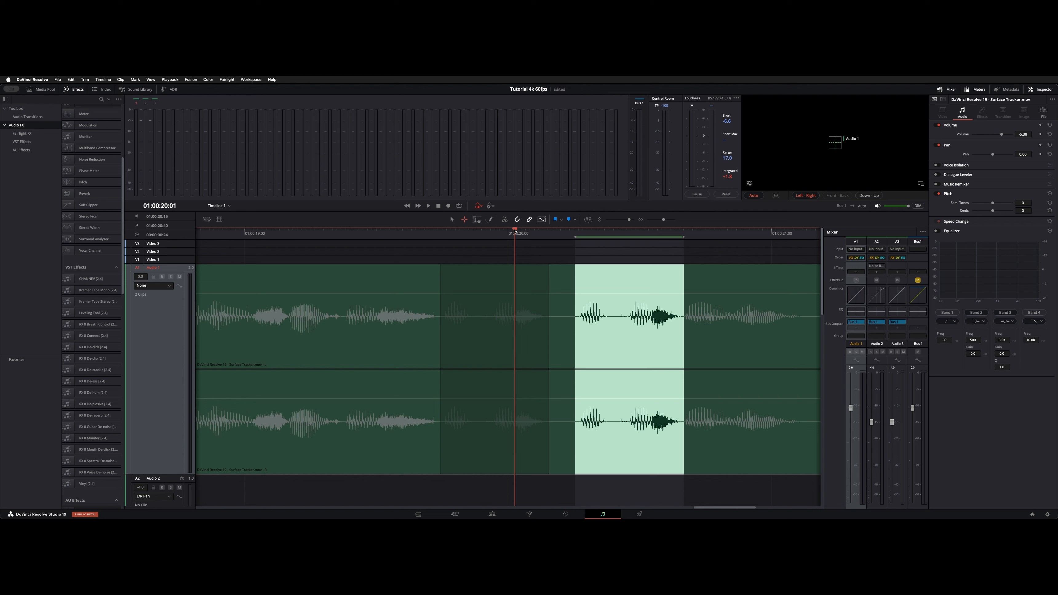
{"action": "key", "text": "ctrl+z"}
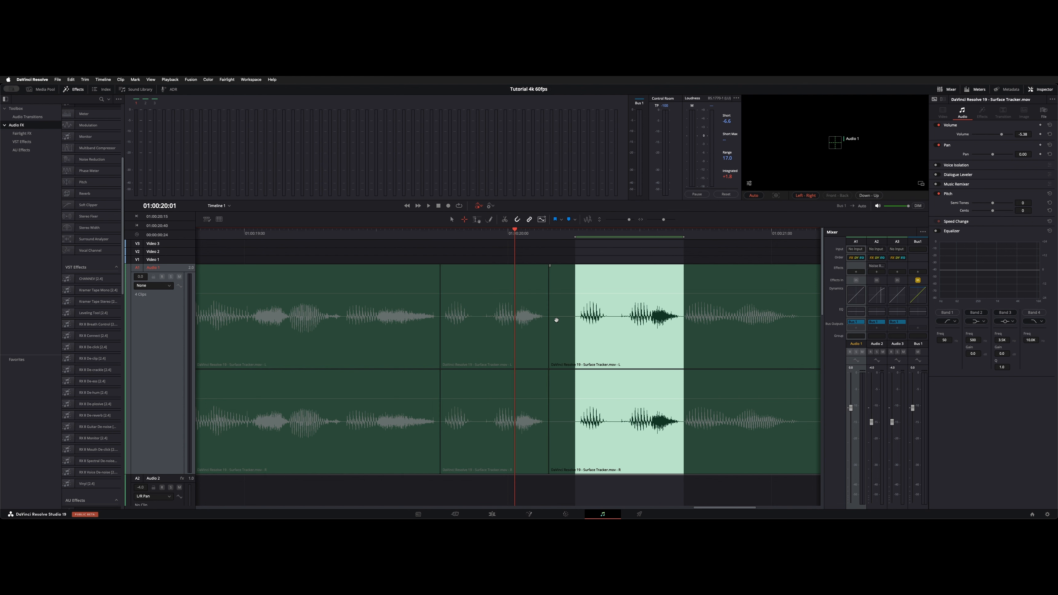
- Play the timeline from around 01:00:19 and zoom the timeline view out and back in
{"action": "left_click", "coordinate": [323, 233]}
{"action": "key", "text": "space"}
{"action": "key", "text": "super+minus"}
{"action": "key", "text": "super+minus"}
{"action": "key", "text": "super+equal"}
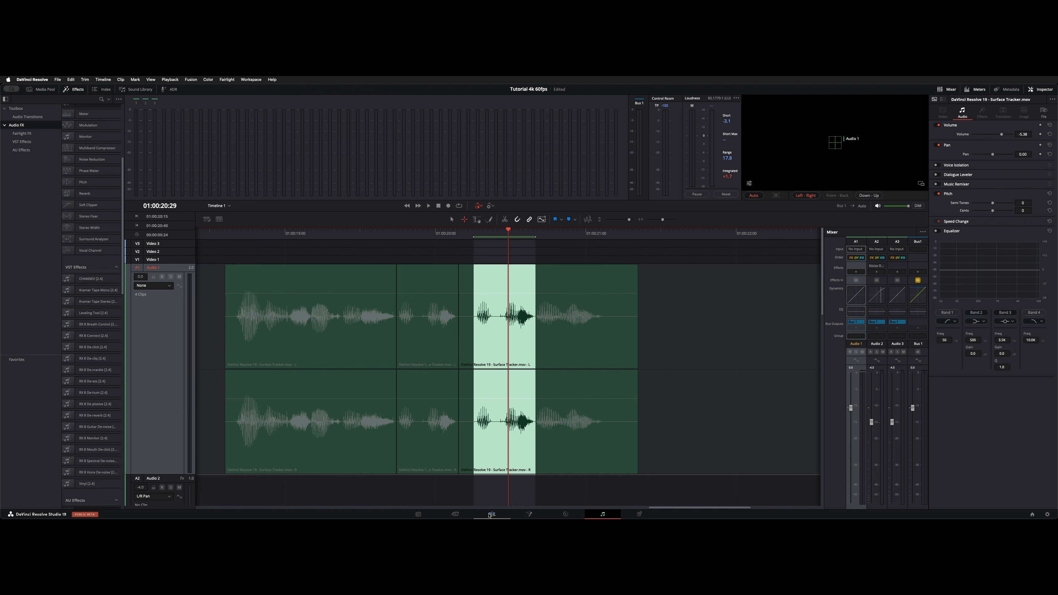
- Switch to the Edit page and add three volume keyframes on the Ocean Waves Day From Balcony clip
{"action": "left_click", "coordinate": [492, 514]}
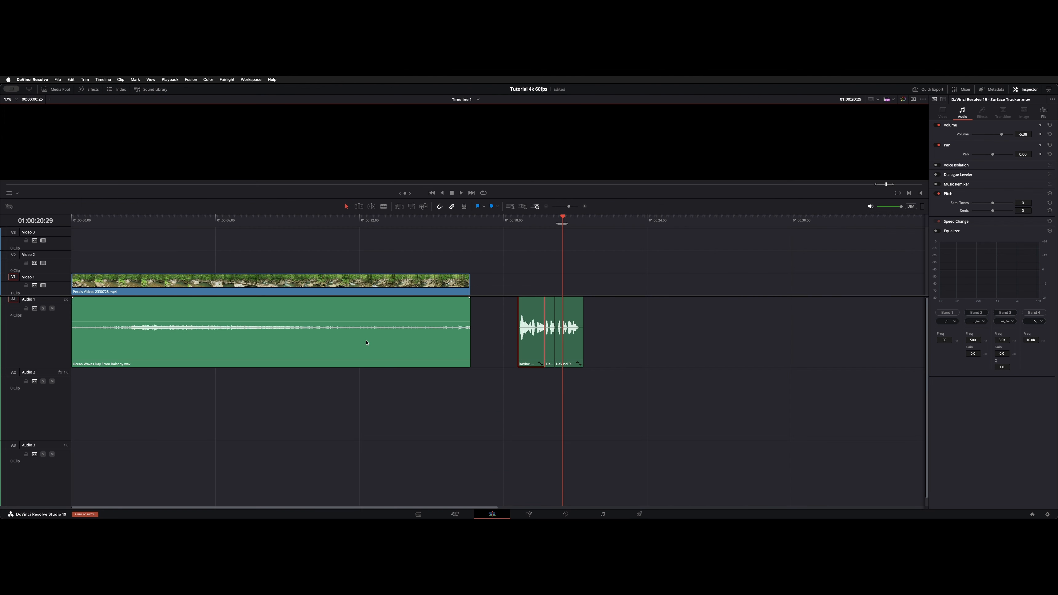
{"action": "left_click", "coordinate": [111, 321], "text": "alt"}
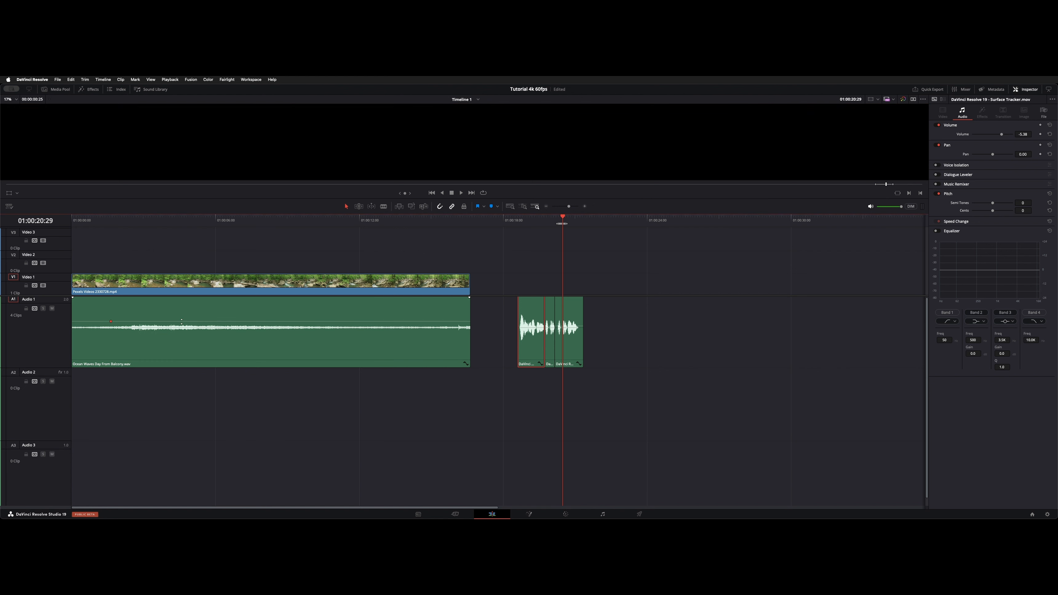
{"action": "left_click", "coordinate": [211, 321], "text": "alt"}
{"action": "left_click", "coordinate": [276, 322], "text": "alt"}
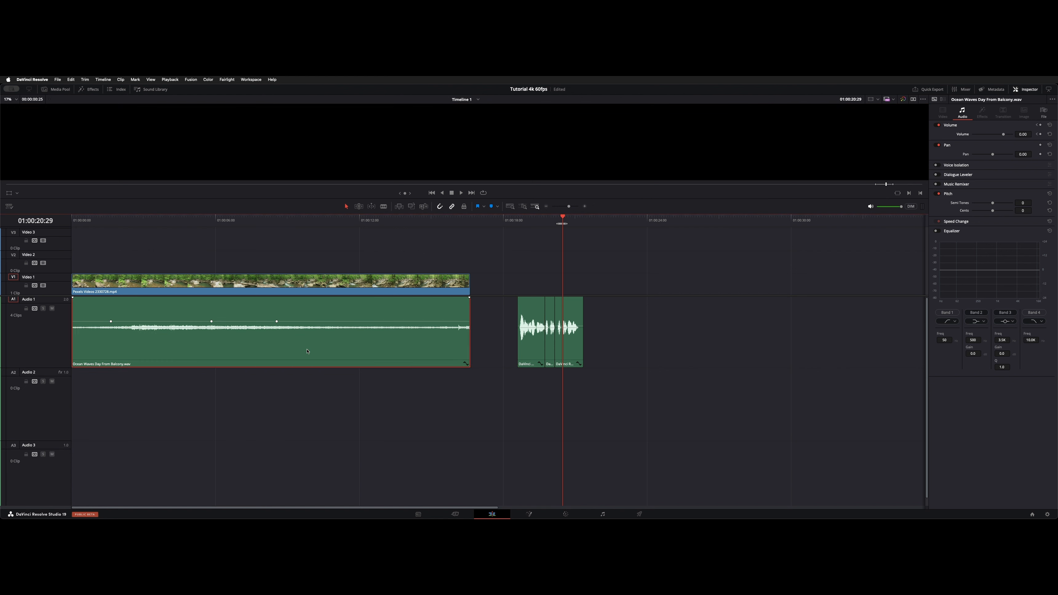
- Jump the playhead back and forth between the Ocean Waves clip's volume keyframes
{"action": "left_click", "coordinate": [307, 217]}
{"action": "key", "text": "["}
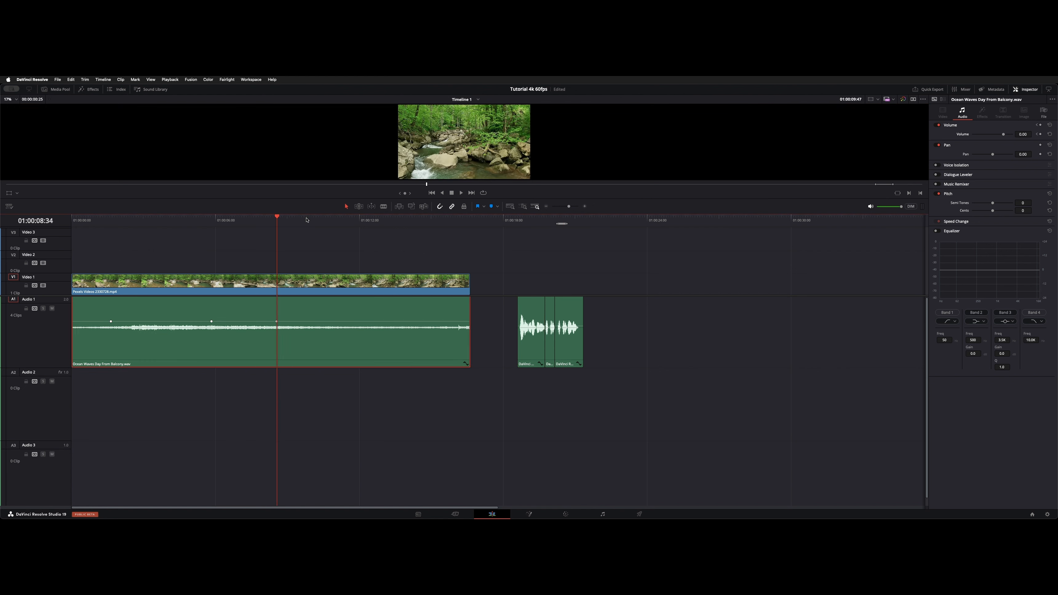
{"action": "key", "text": "["}
{"action": "key", "text": "["}
{"action": "key", "text": "]"}
{"action": "key", "text": "]"}
{"action": "key", "text": "["}
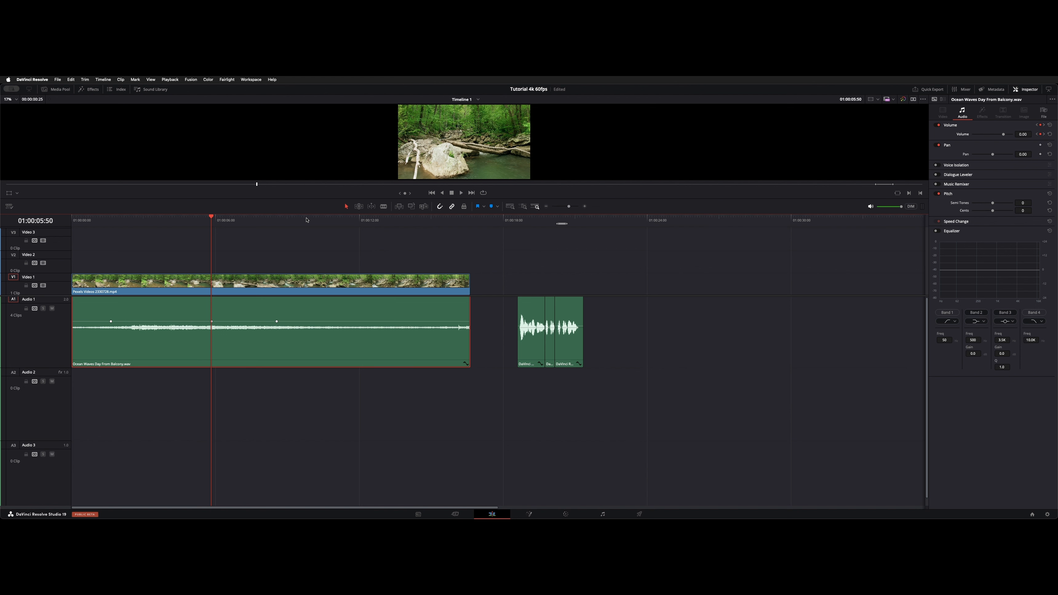
{"action": "key", "text": "["}
{"action": "key", "text": "]"}
{"action": "key", "text": "]"}
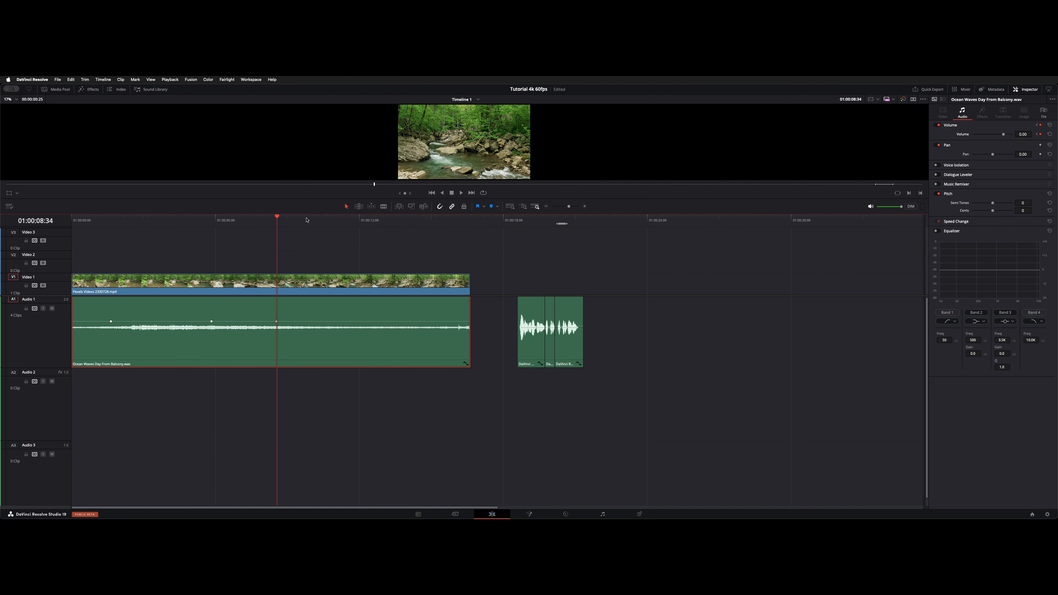
{"action": "key", "text": "["}
{"action": "key", "text": "["}
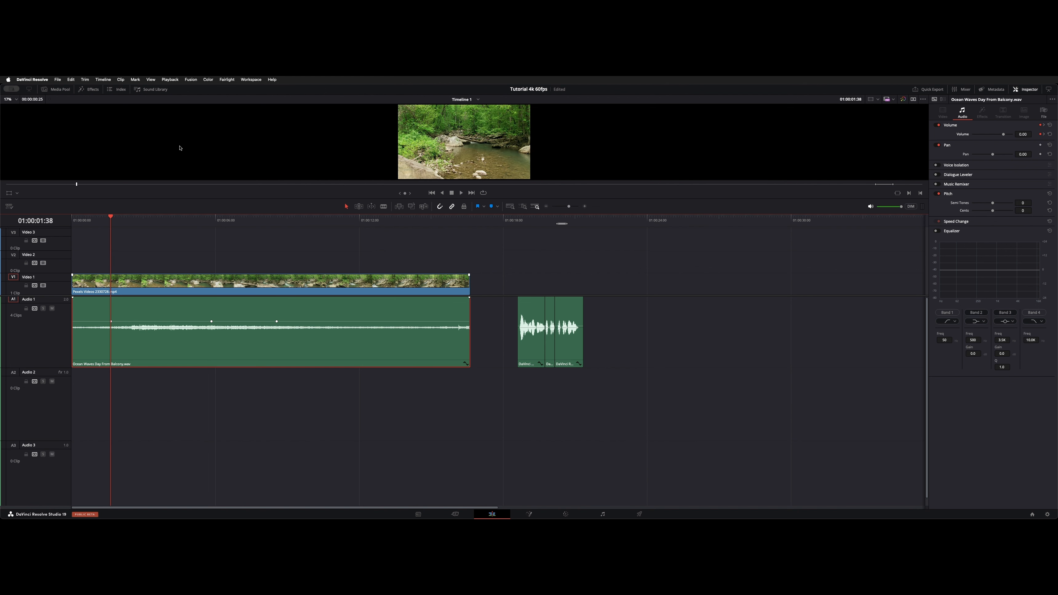
- Delete all keyframes from the Ocean Waves Day From Balcony clip
{"action": "left_click", "coordinate": [135, 79]}
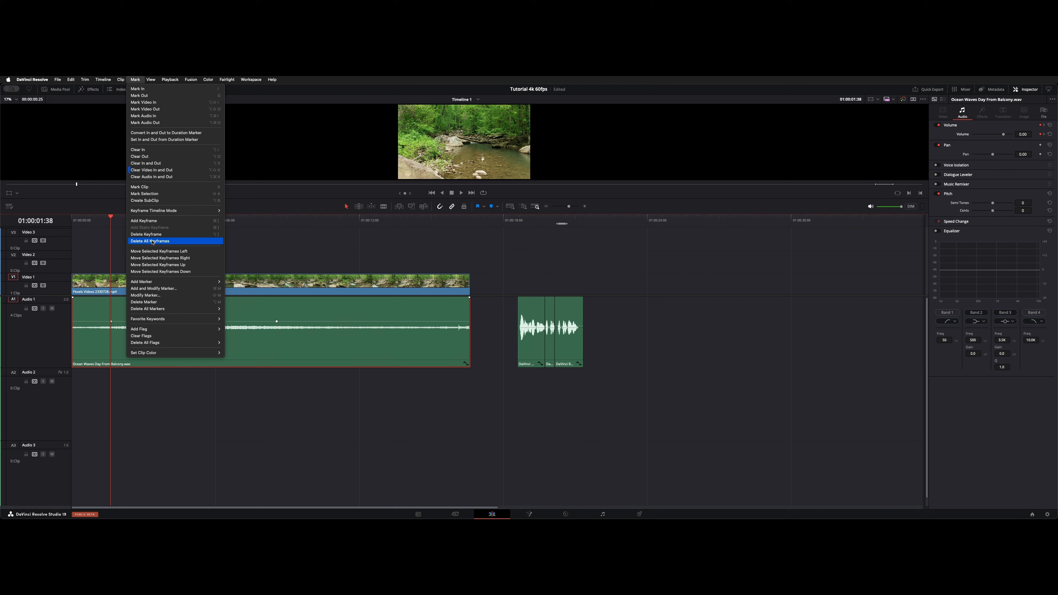
{"action": "left_click", "coordinate": [174, 243]}
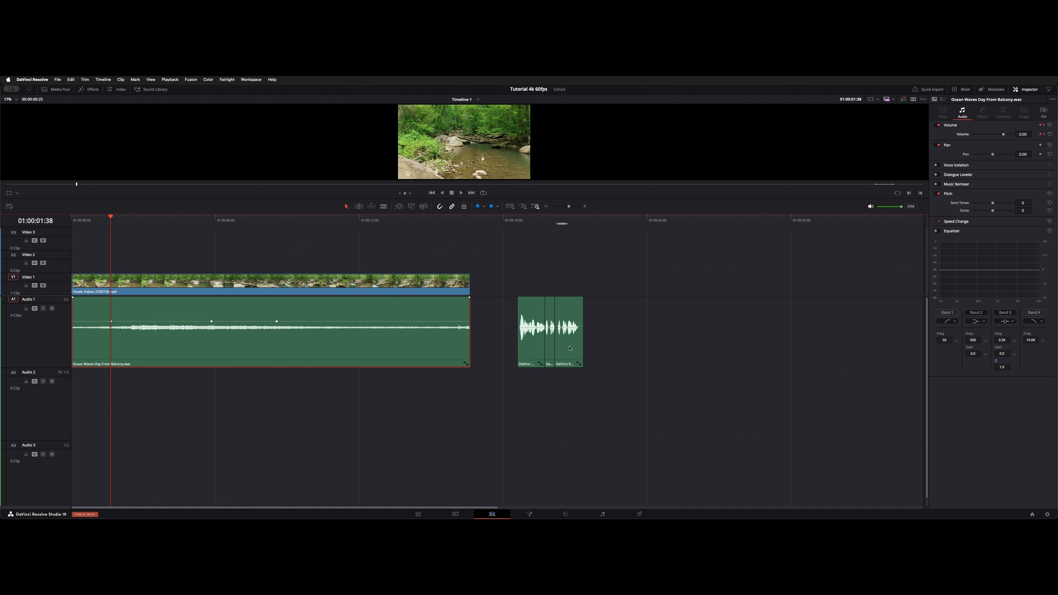
{"action": "left_click", "coordinate": [583, 322]}
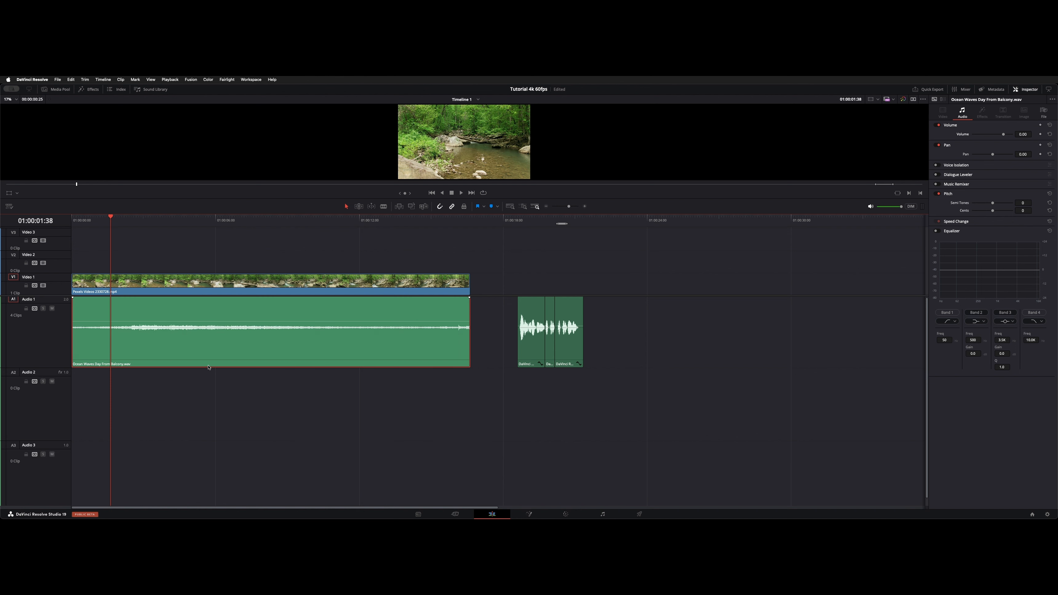
{"action": "left_click", "coordinate": [395, 437]}
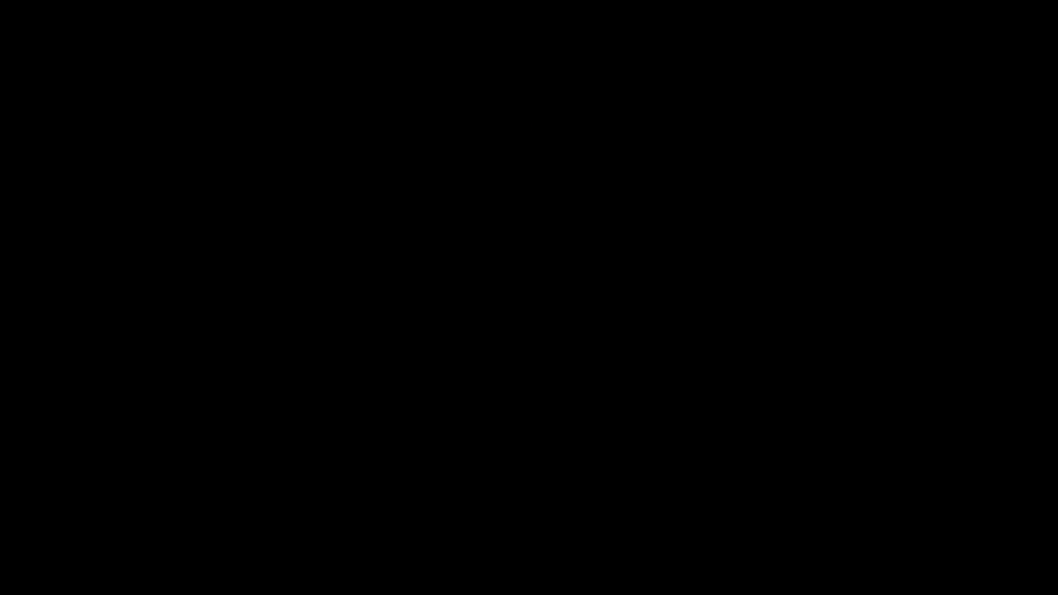